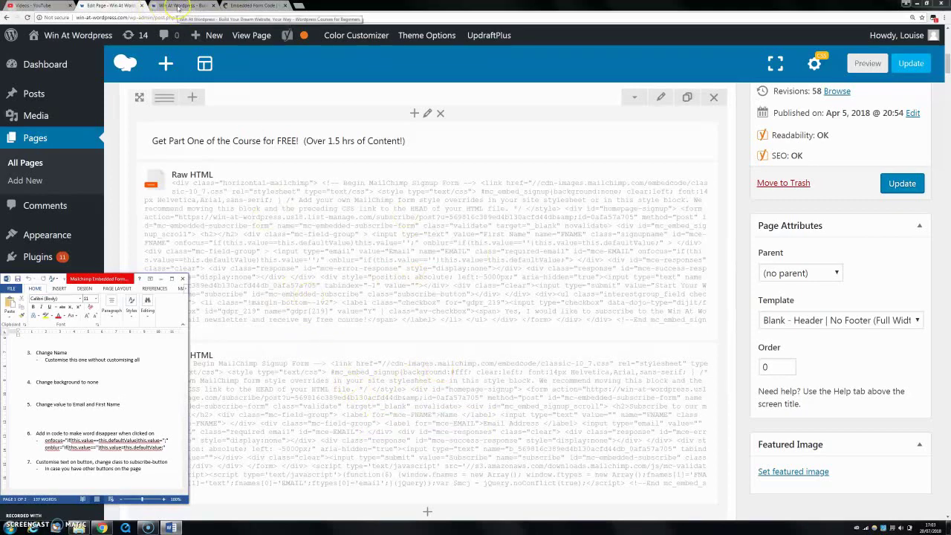
- Set the background to none in the MailChimp form style of the second Raw HTML block, after comparing both forms in the page preview
click(179, 6)
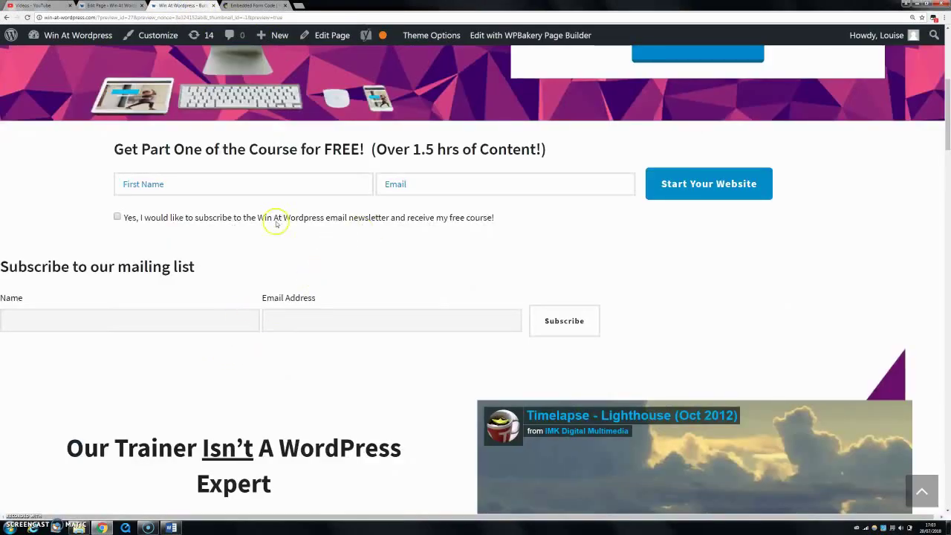
click(112, 5)
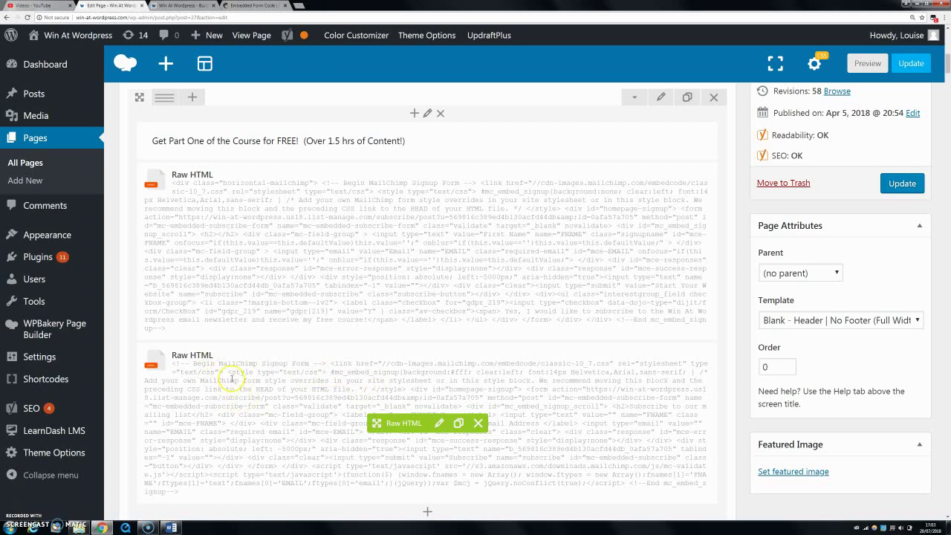
click(169, 6)
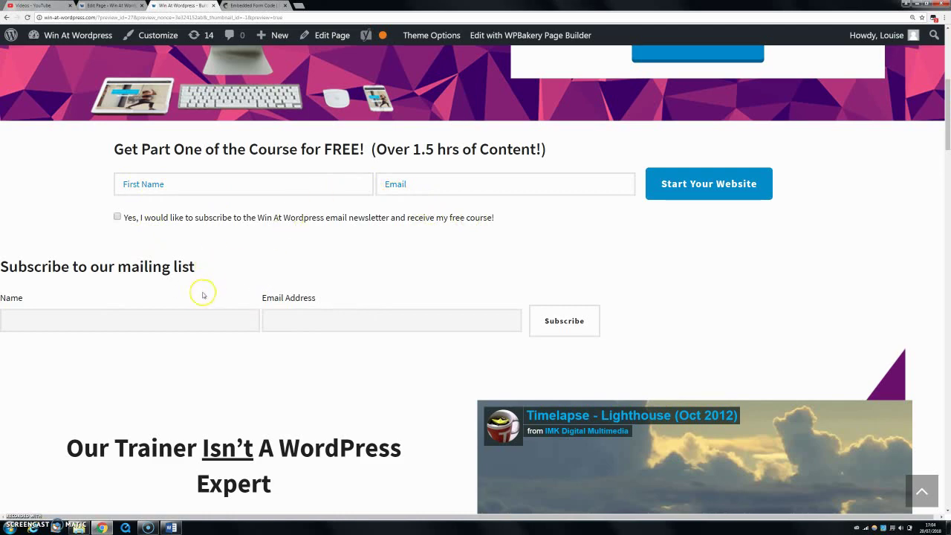
click(98, 6)
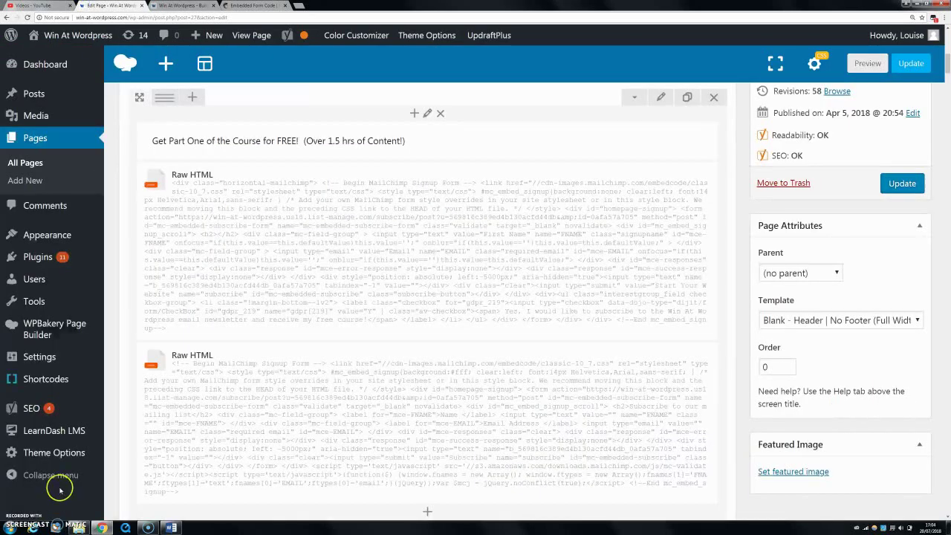
click(171, 527)
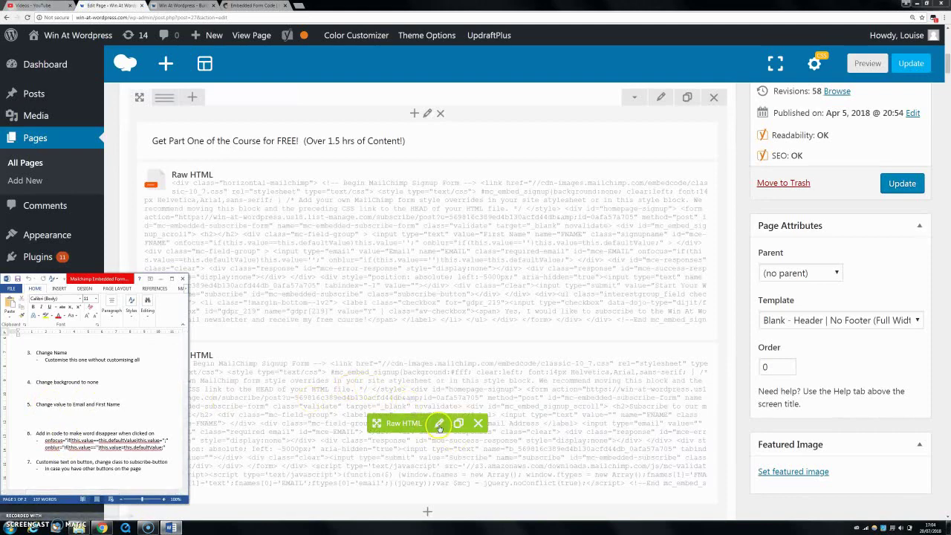
click(439, 423)
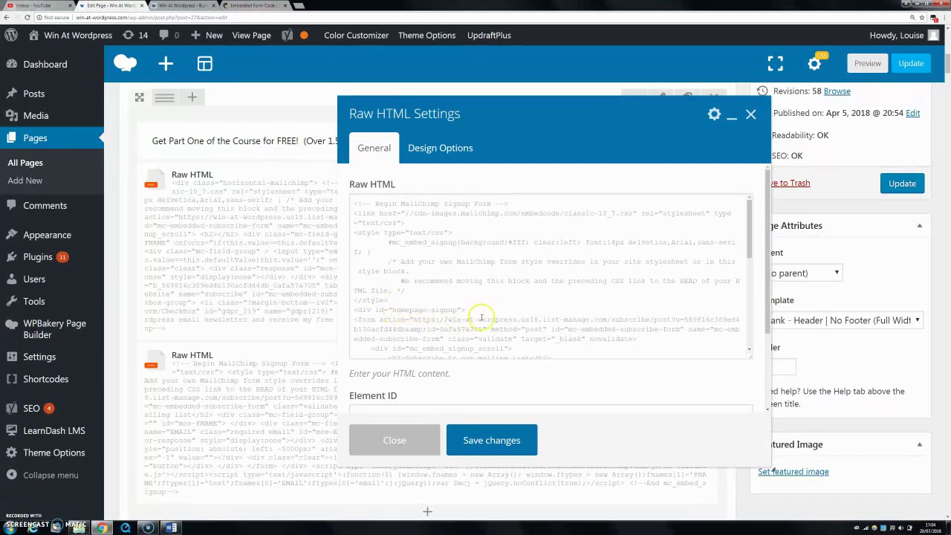
double_click(514, 241)
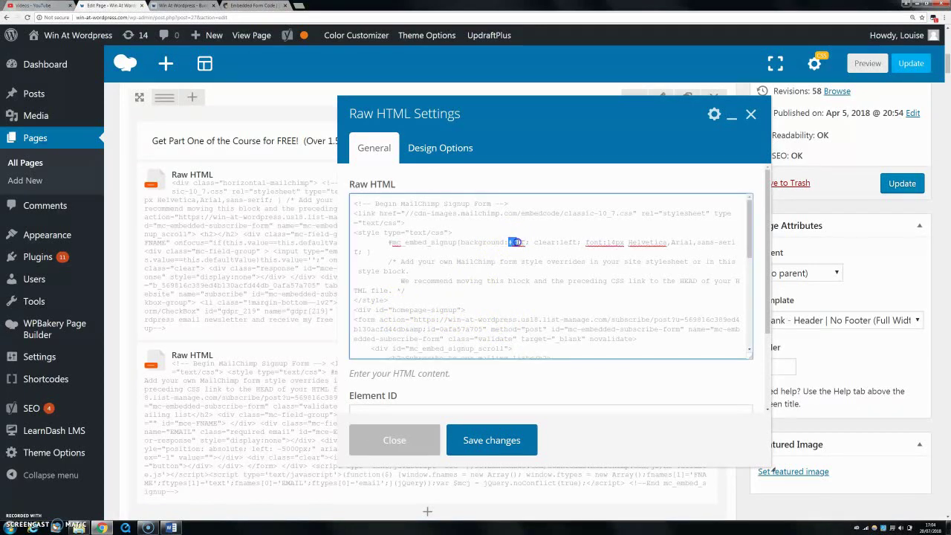
text(none)
- Delete the Name label line for mce-FNAME from the form code, including the empty line it leaves
scroll(495, 329, down, 3)
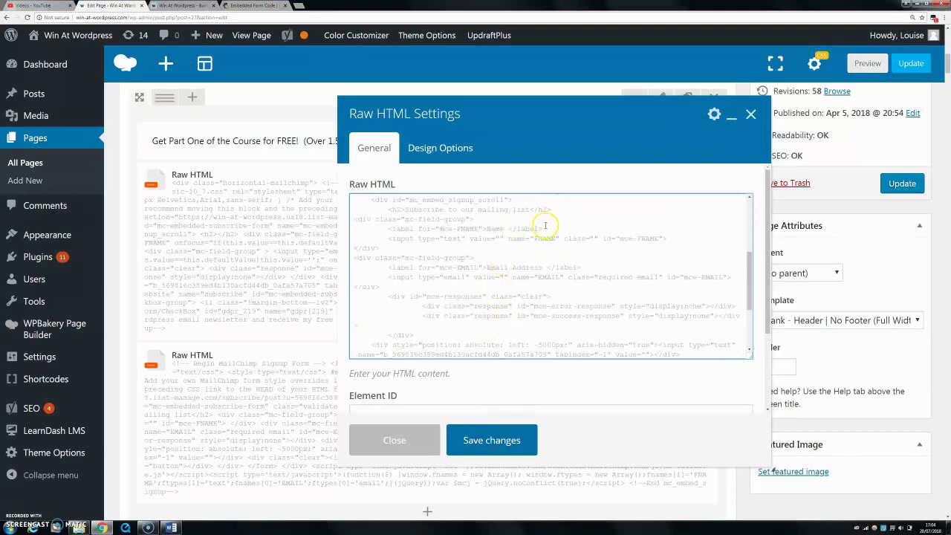
drag(544, 228, 386, 229)
key(Delete)
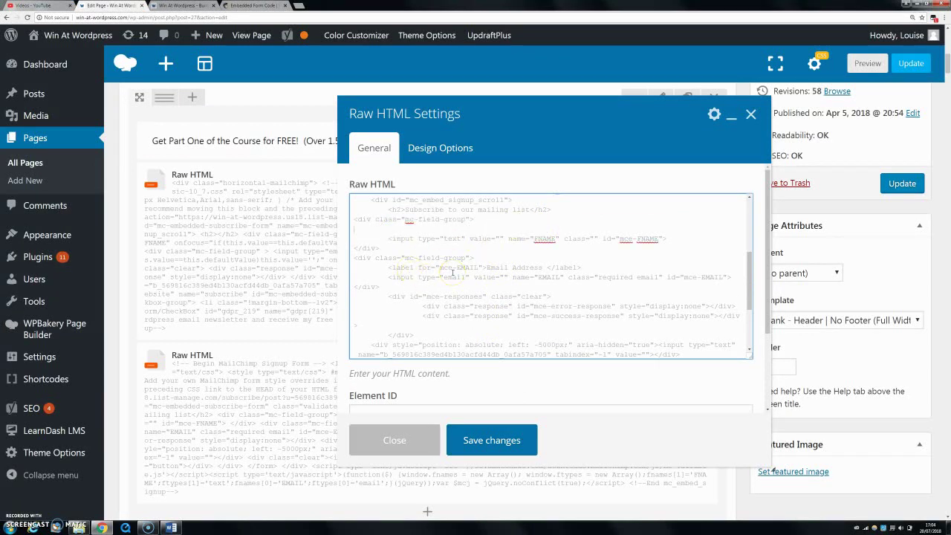
key(BackSpace)
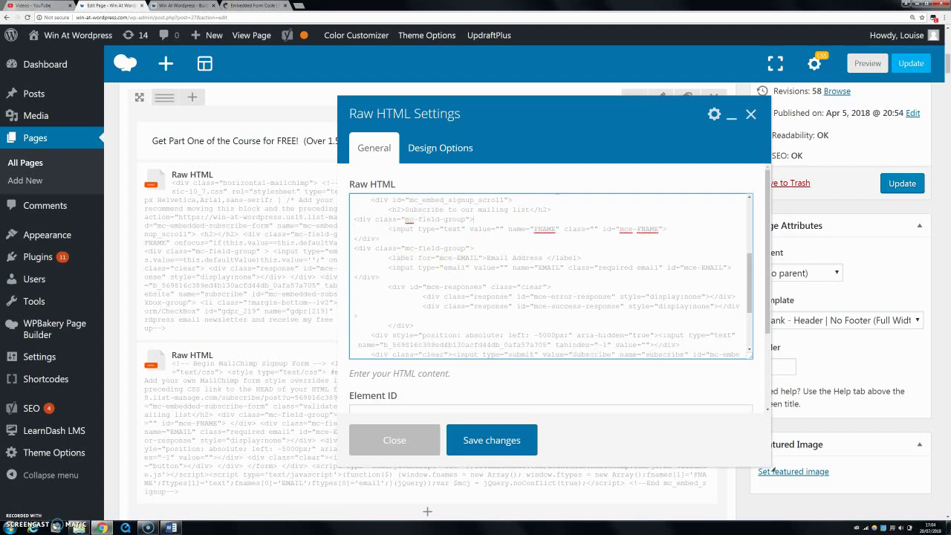
- Remove the Email Address label line from the form code, save the block and preview the page
click(178, 5)
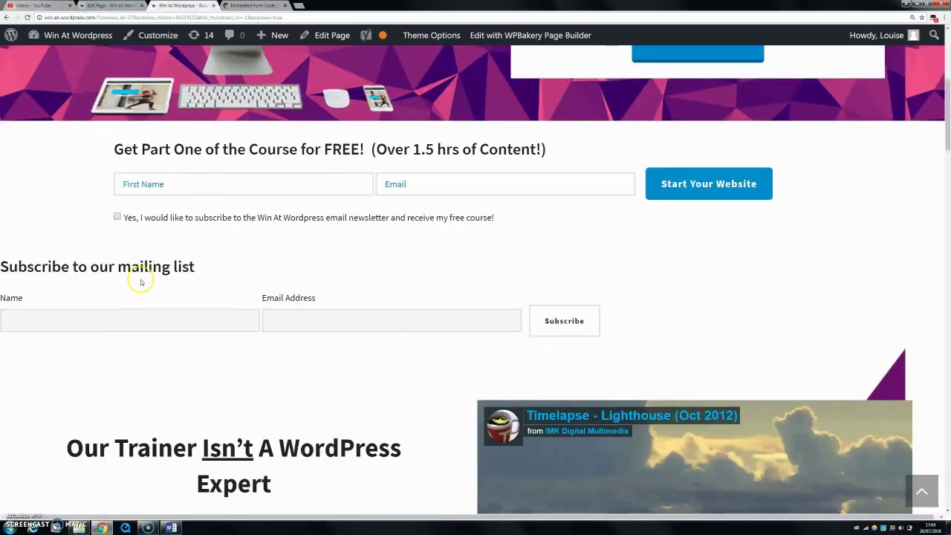
click(106, 6)
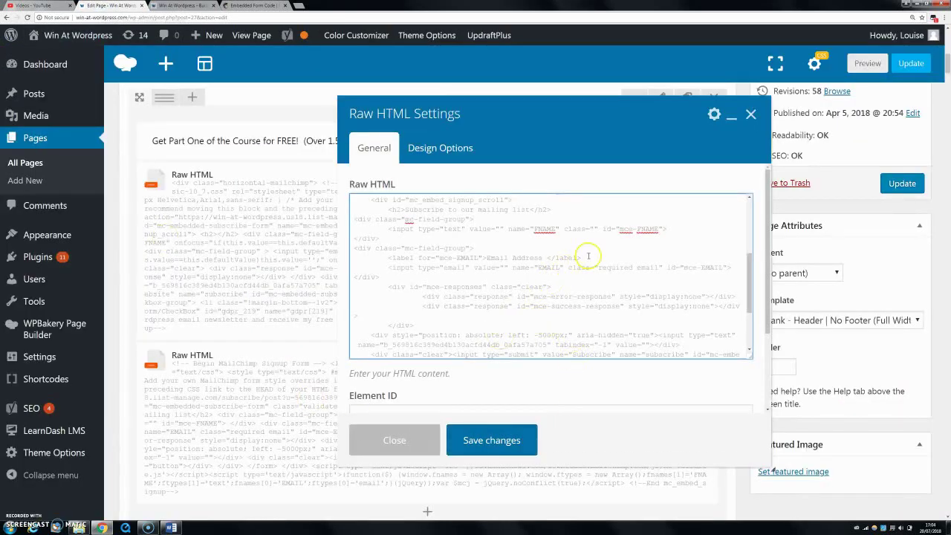
drag(583, 257, 402, 258)
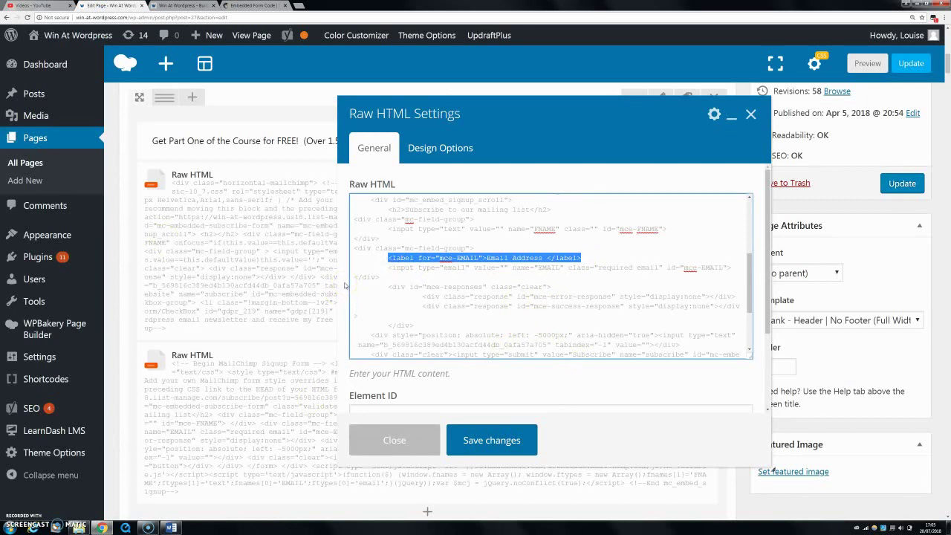
key(BackSpace)
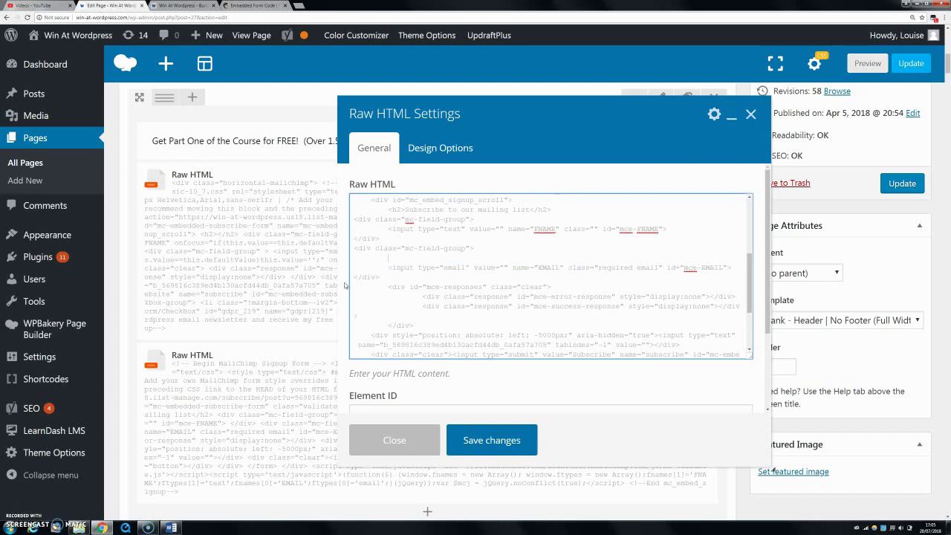
key(BackSpace)
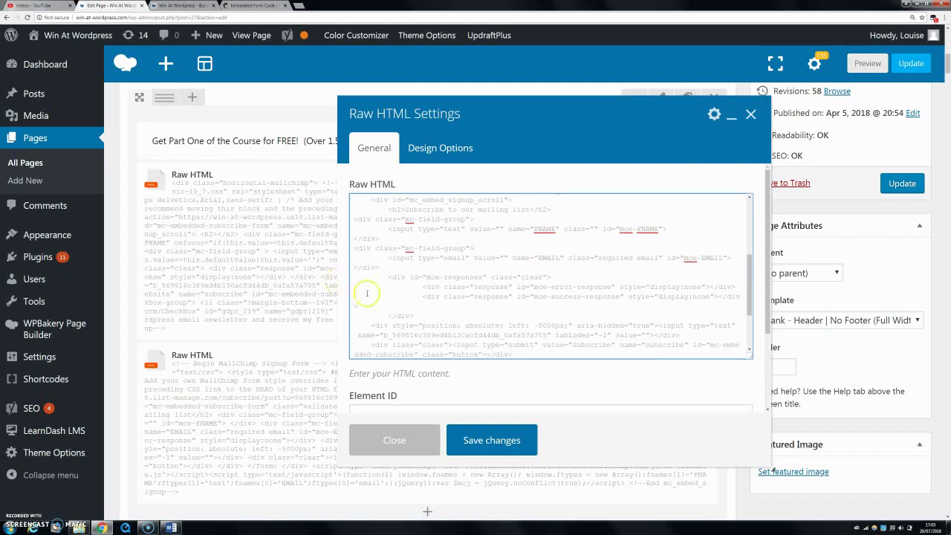
click(476, 441)
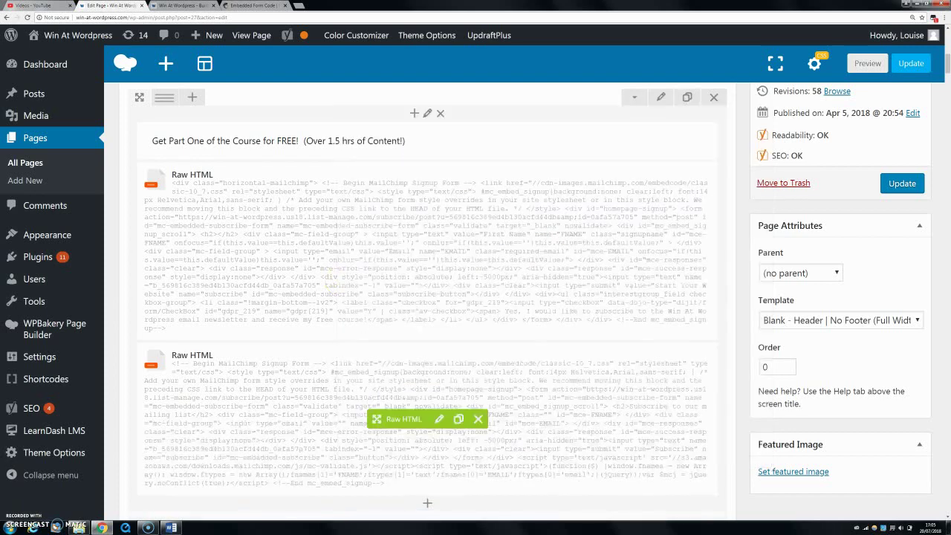
click(868, 65)
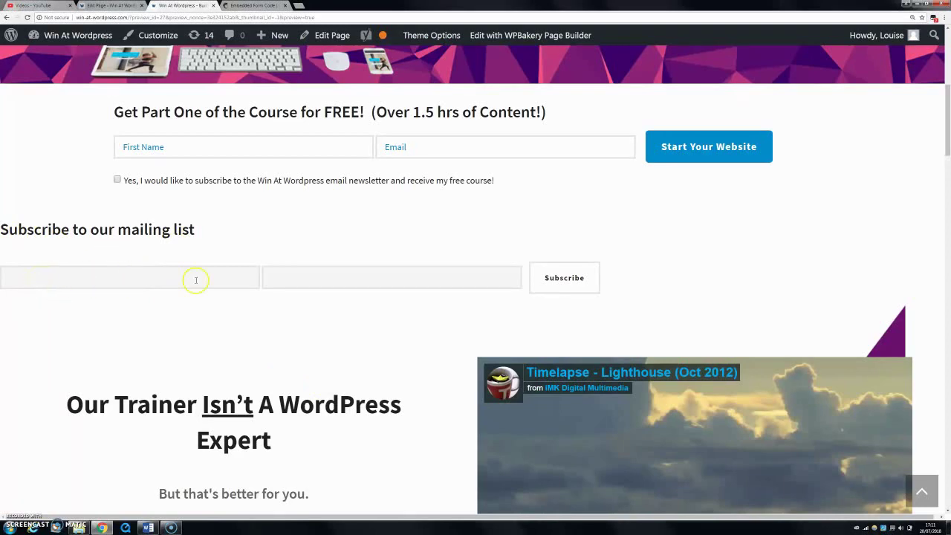
- Reopen the second Raw HTML block's code and copy the onfocus/onblur snippet from step 6 of the Word notes
click(89, 6)
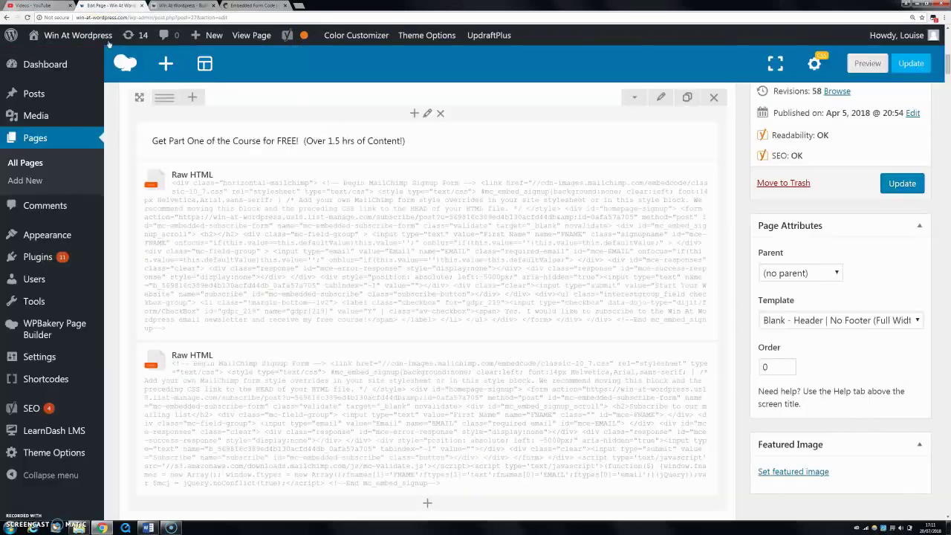
click(442, 420)
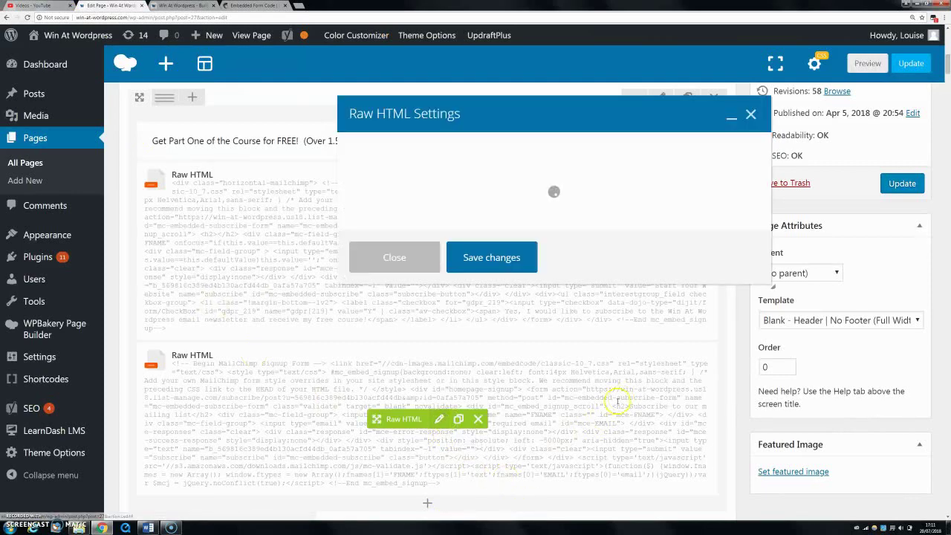
scroll(541, 276, down, 3)
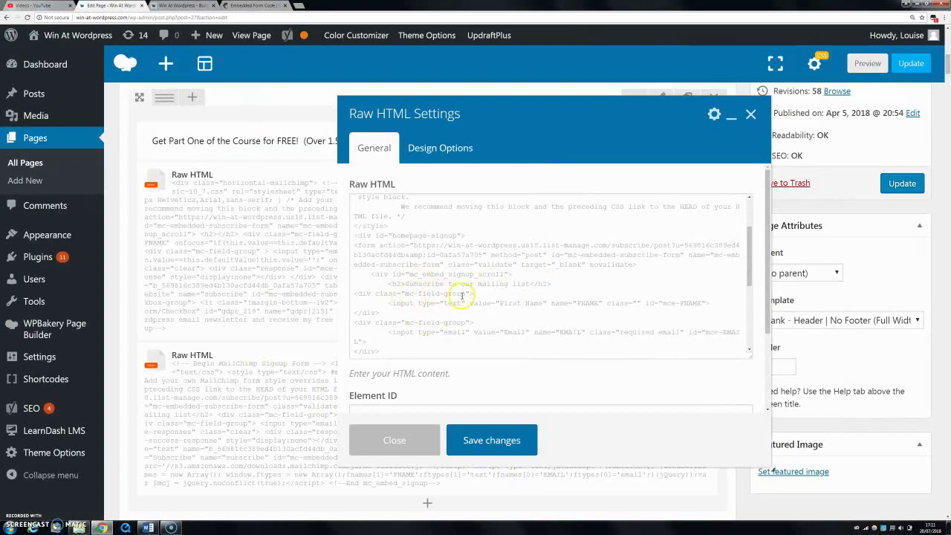
drag(499, 305, 536, 304)
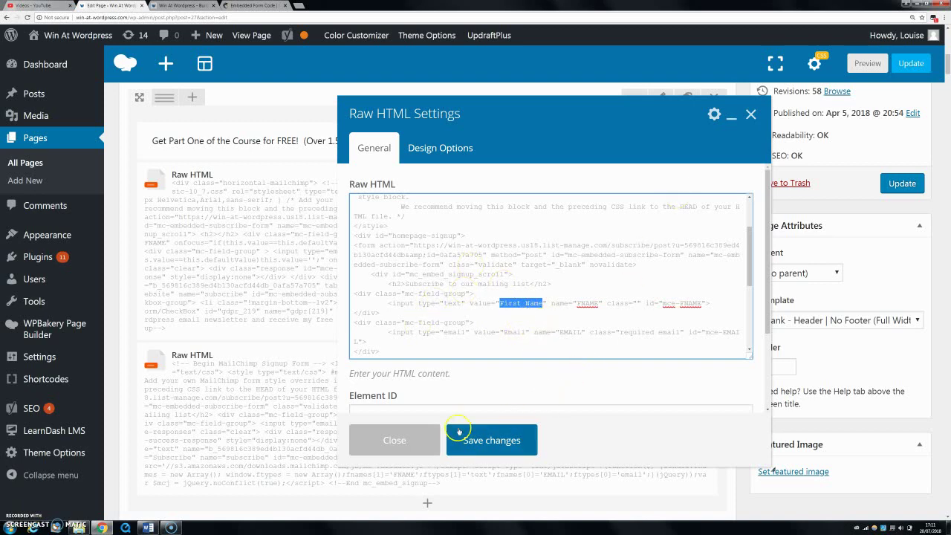
click(147, 527)
drag(167, 430, 45, 422)
key(ctrl+c)
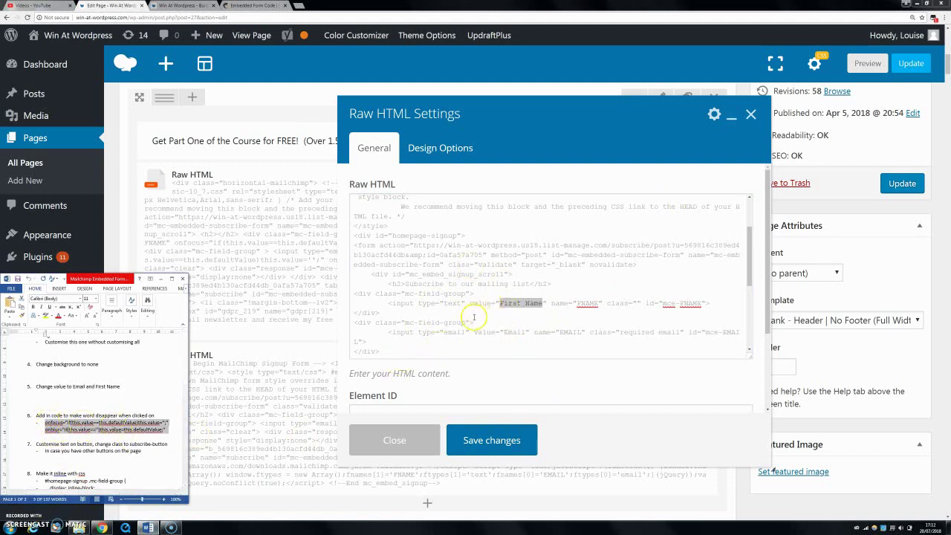
- Paste the onfocus/onblur snippet as plain text after the mce-FNAME id in the First Name input tag and save the block
click(705, 305)
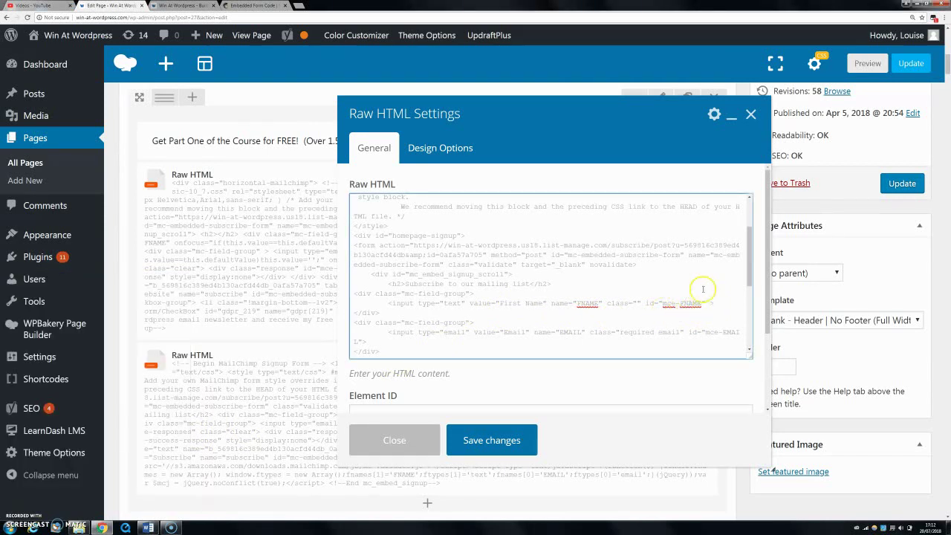
right_click(709, 303)
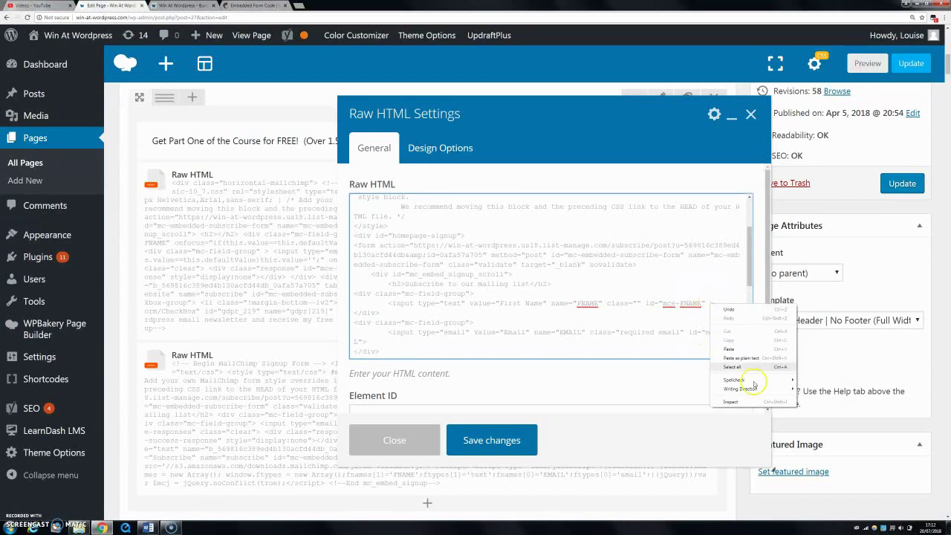
click(734, 357)
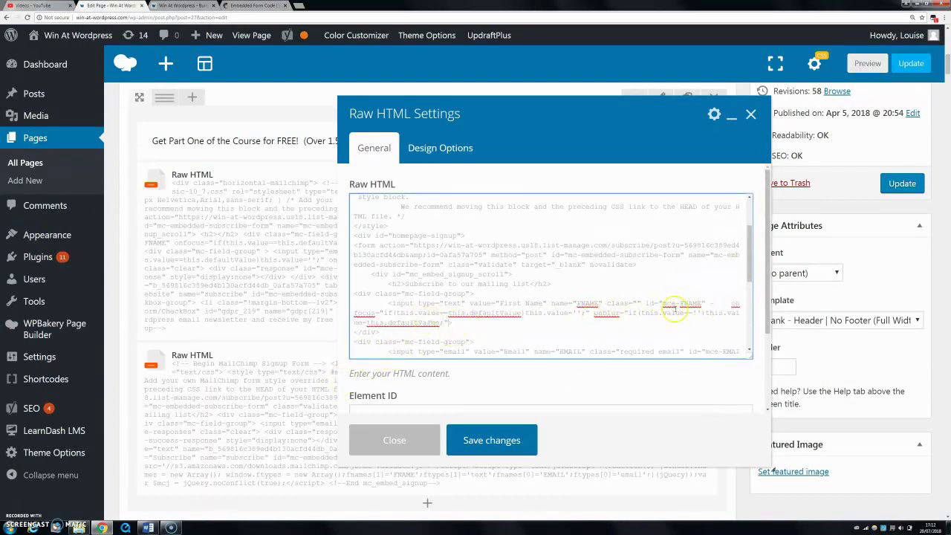
click(477, 439)
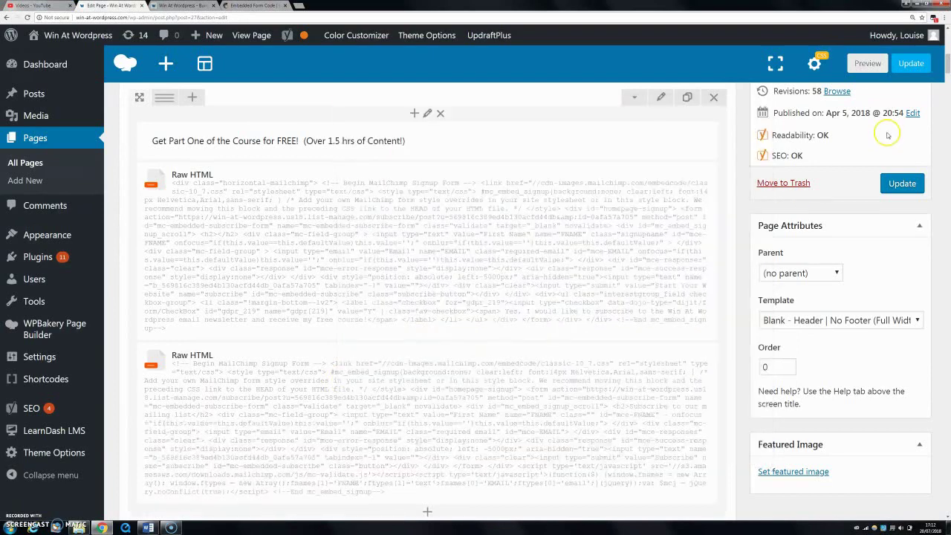
- Preview the page and test how the default text in the mailing list form's Email and First Name fields reacts to focus
click(862, 64)
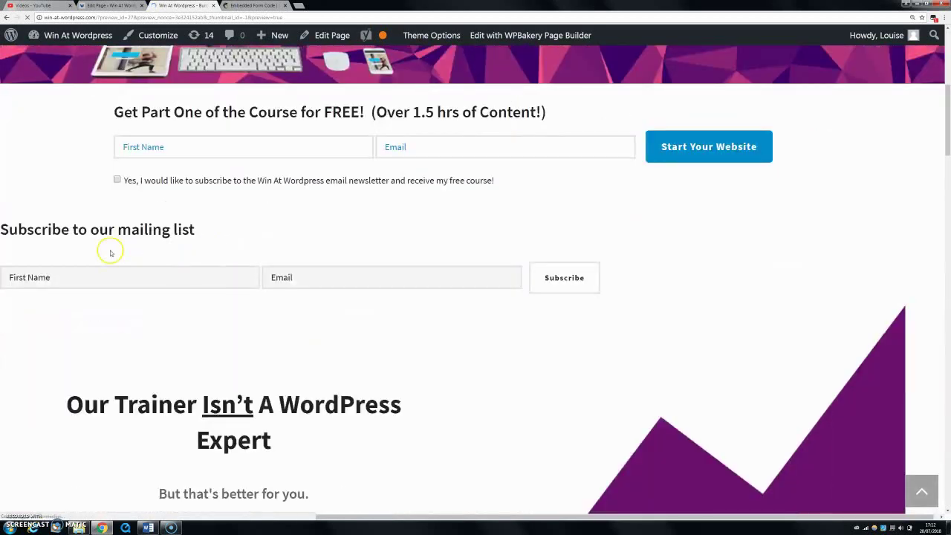
click(301, 278)
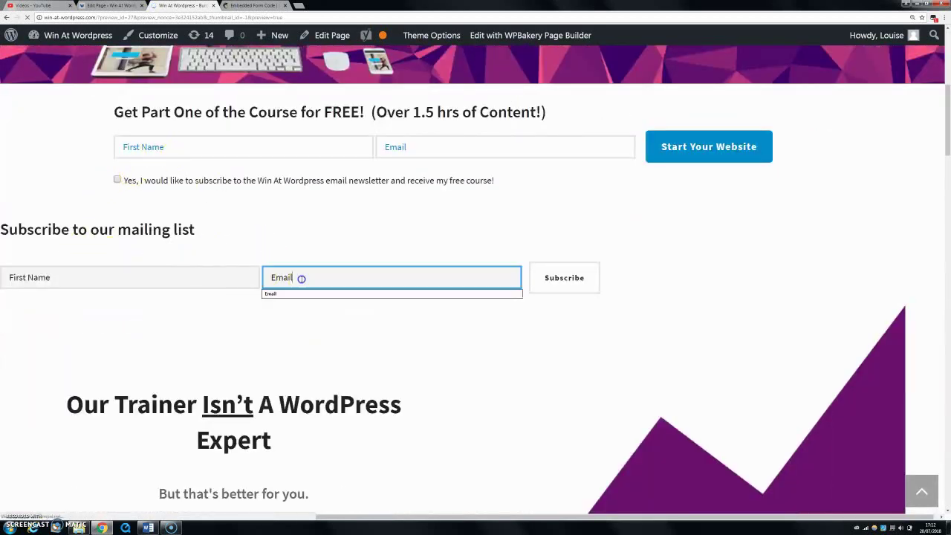
text(Email)
key(BackSpace)
key(BackSpace)
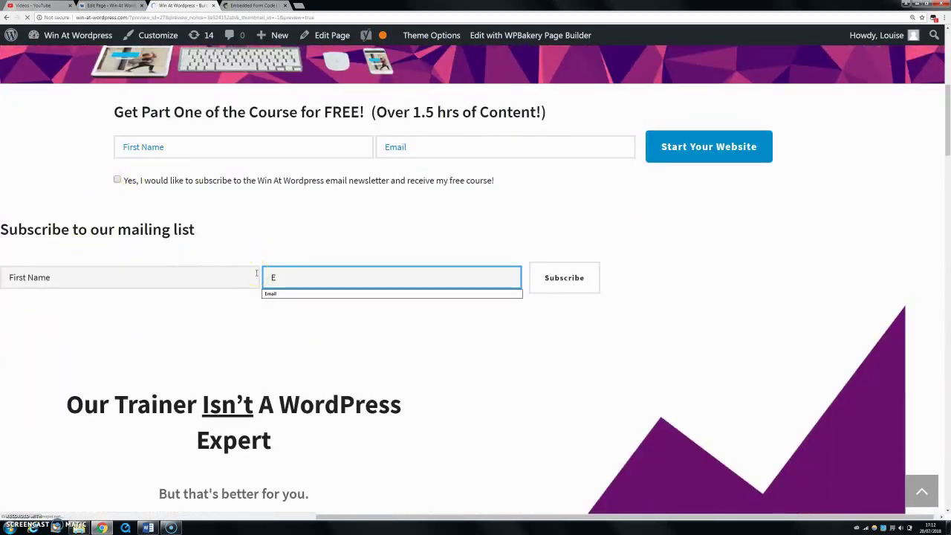
click(64, 279)
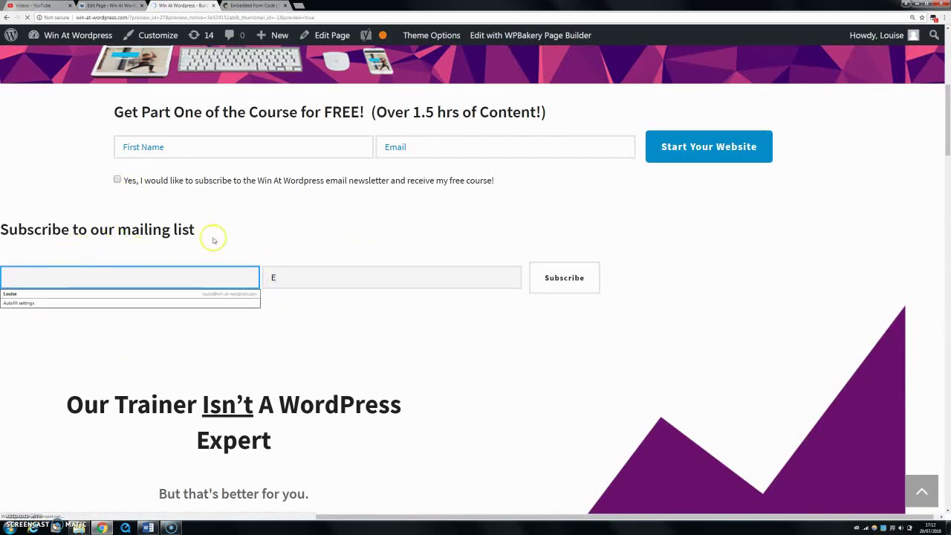
click(249, 232)
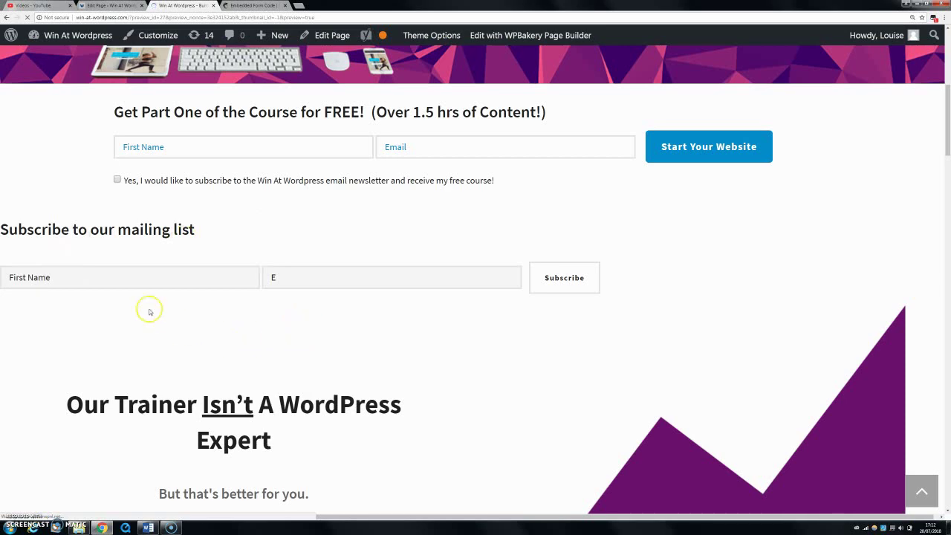
- Check step 7 of the Word notes and reopen the second Raw HTML block's code at the submit button's input tag
click(84, 6)
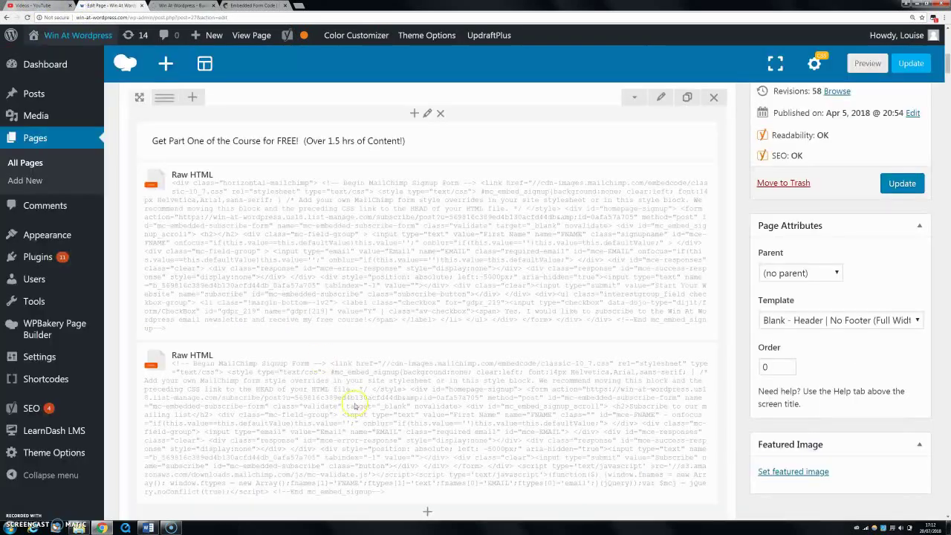
click(148, 527)
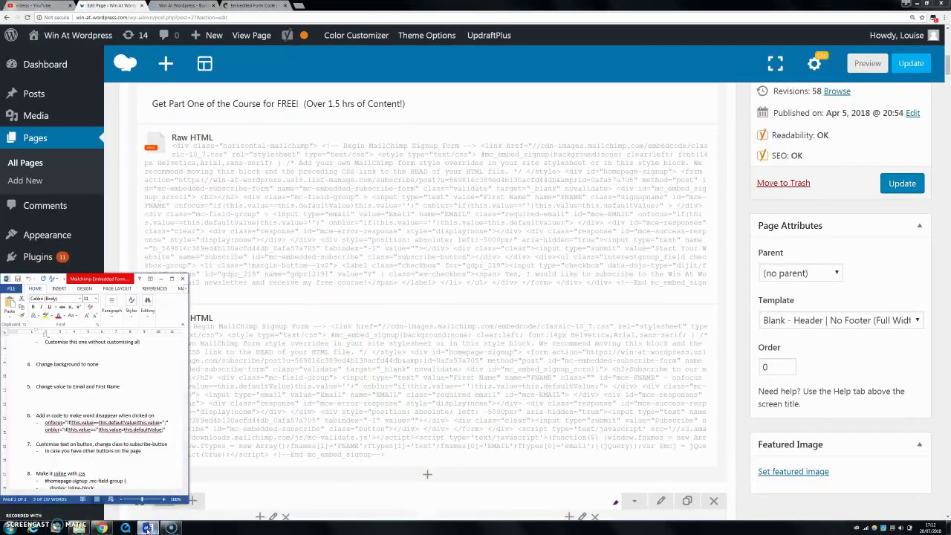
scroll(156, 449, down, 1)
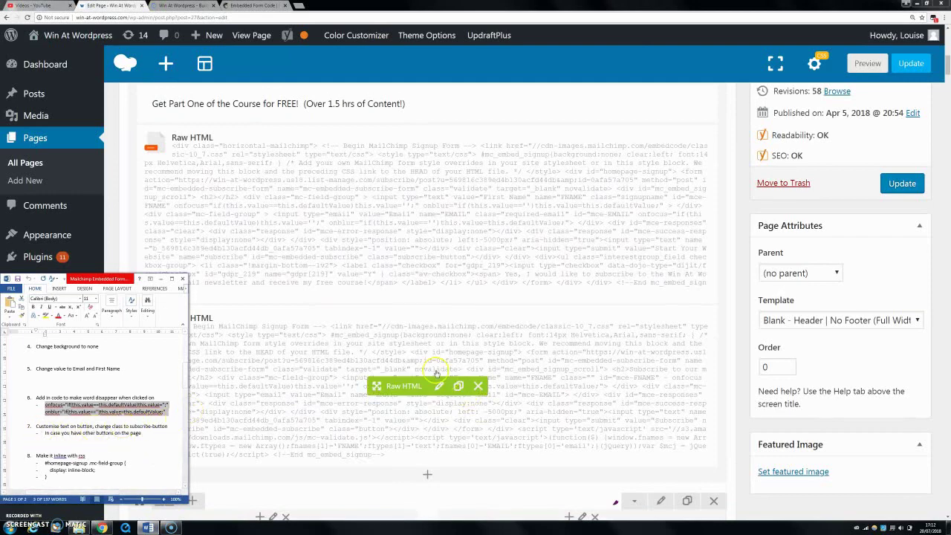
click(439, 390)
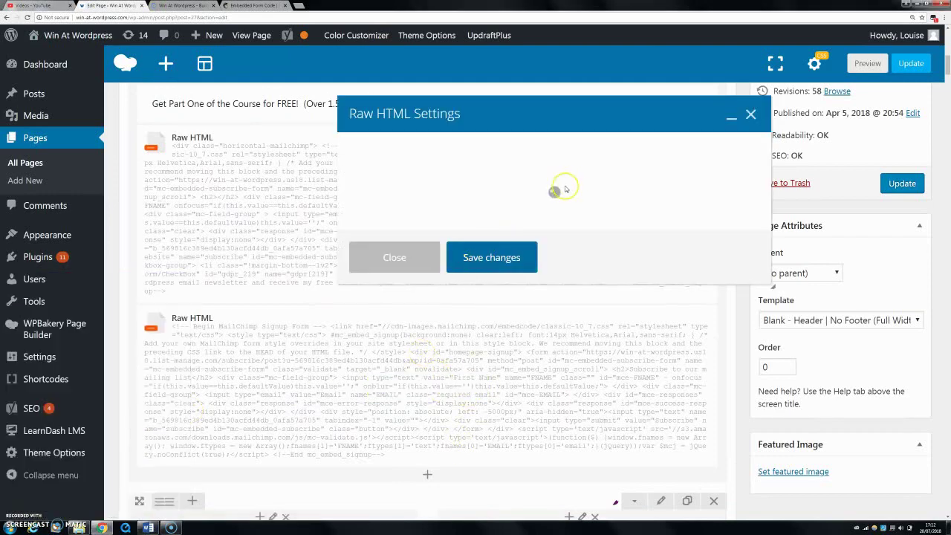
scroll(608, 200, down, 5)
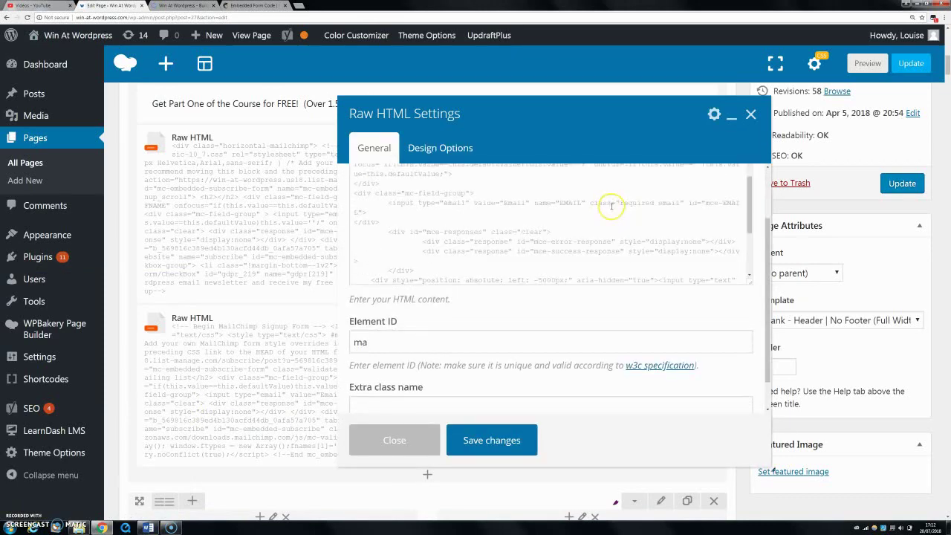
scroll(367, 213, down, 2)
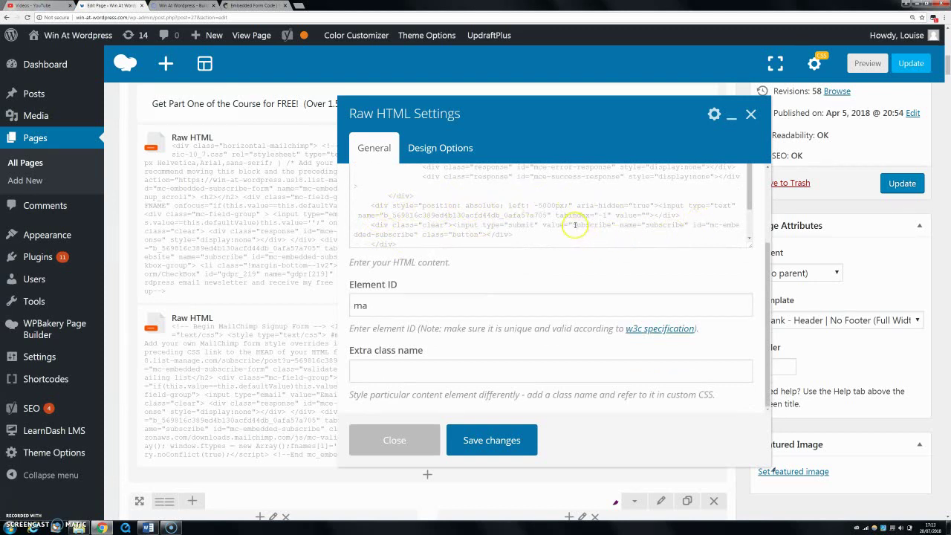
- Set the submit button's value to Start and its class to subscribe-button, checking the current button in the preview, and save the block
drag(573, 225, 609, 226)
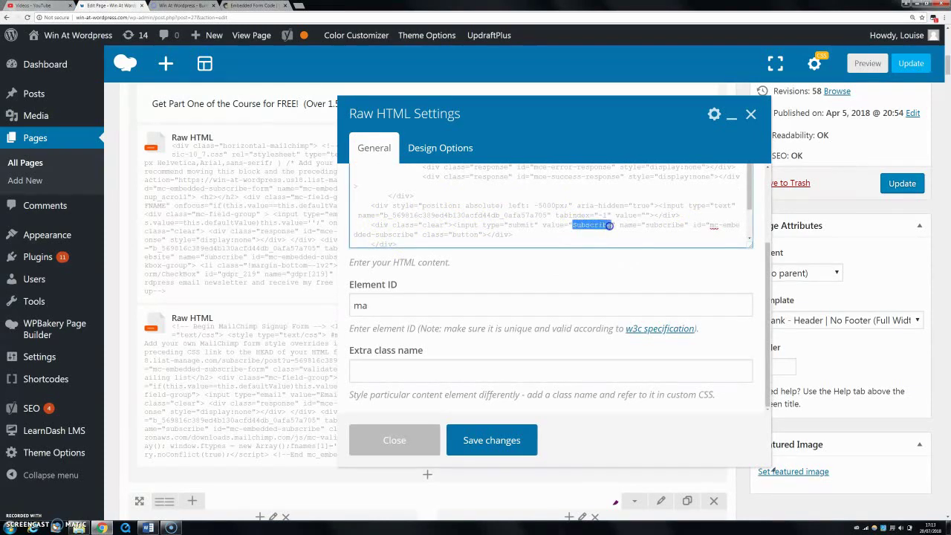
click(202, 6)
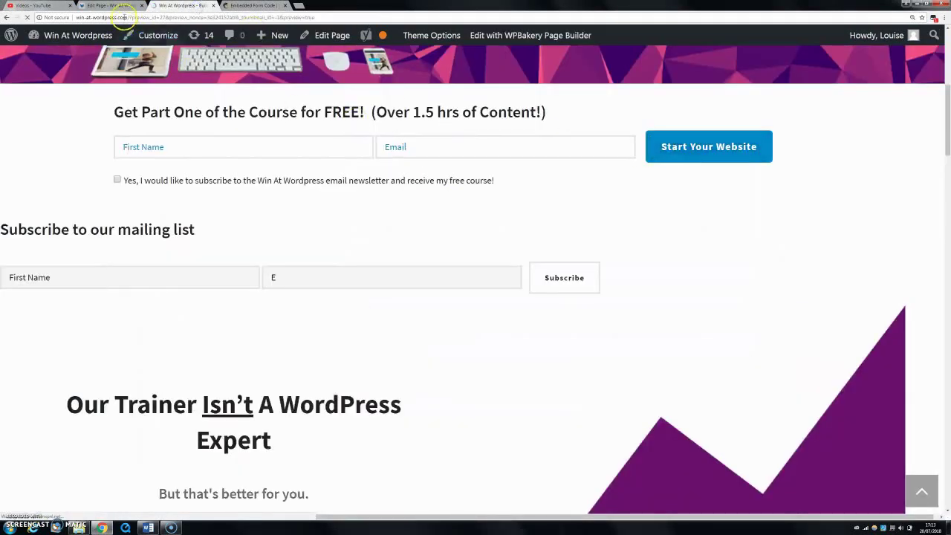
click(111, 6)
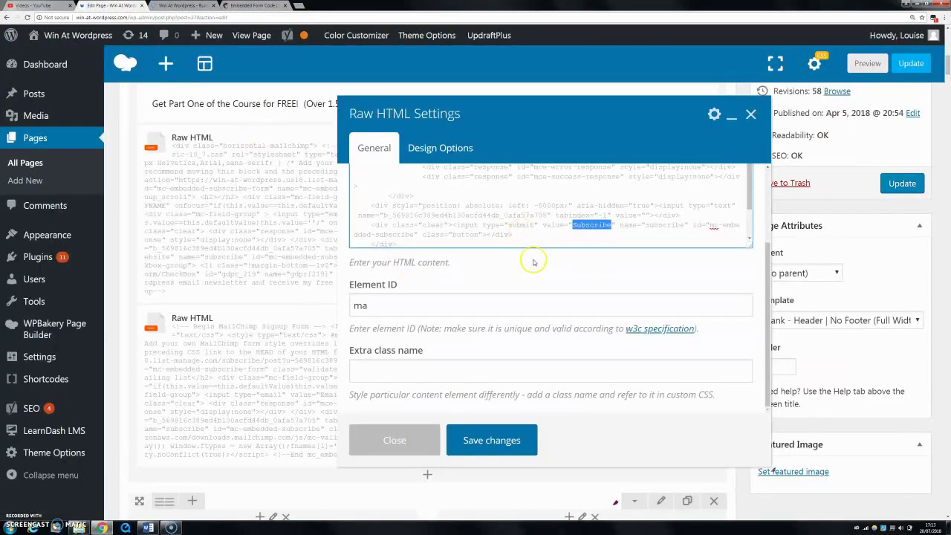
text(Start)
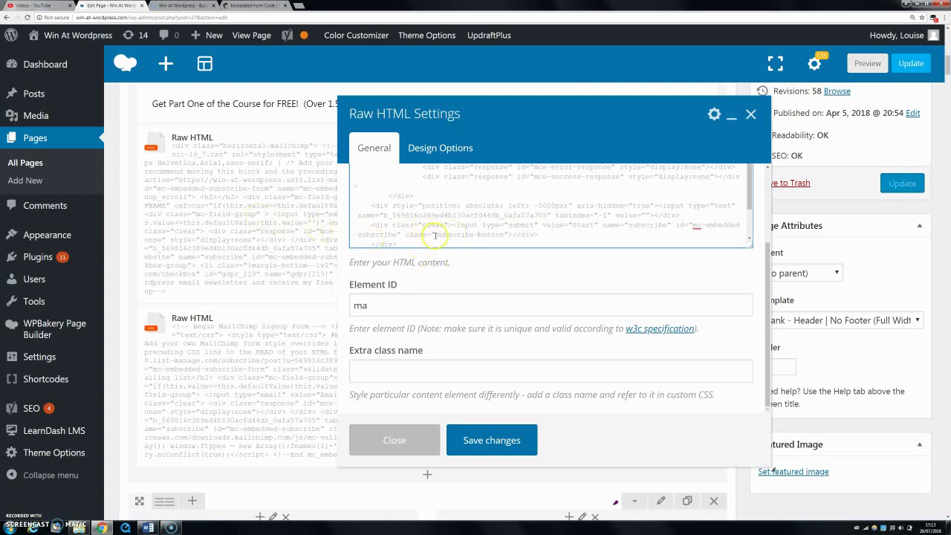
click(473, 438)
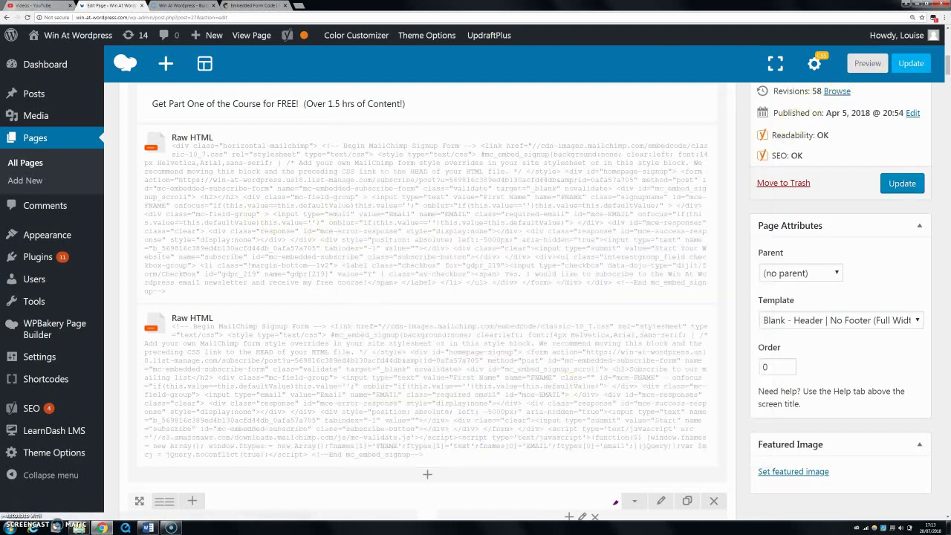
- Preview the page and test the mailing list form's Start button
click(867, 63)
scroll(439, 397, down, 3)
scroll(483, 390, up, 1)
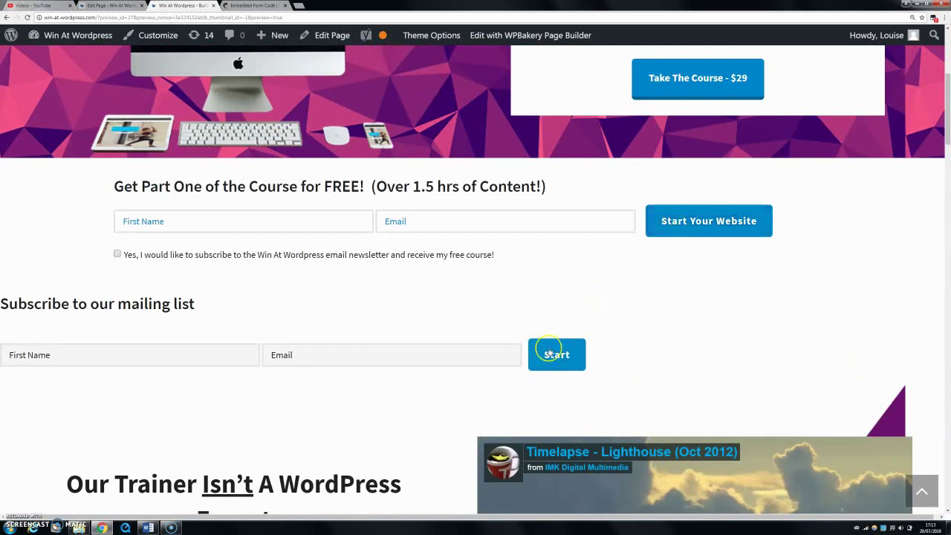
click(568, 359)
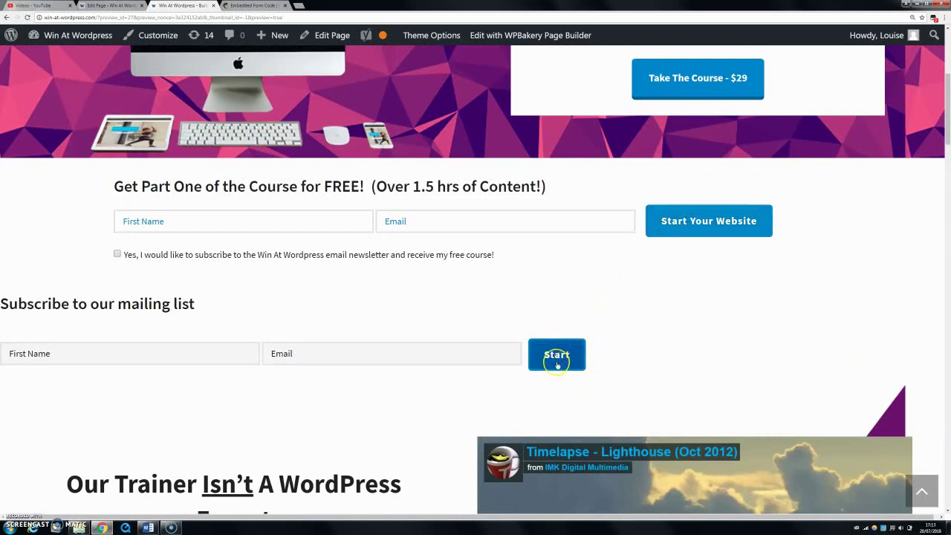
- Examine the background colour in the page's custom CSS rule for #homepage-signup .subscribe-button and compare it with the Start button in the preview
click(90, 7)
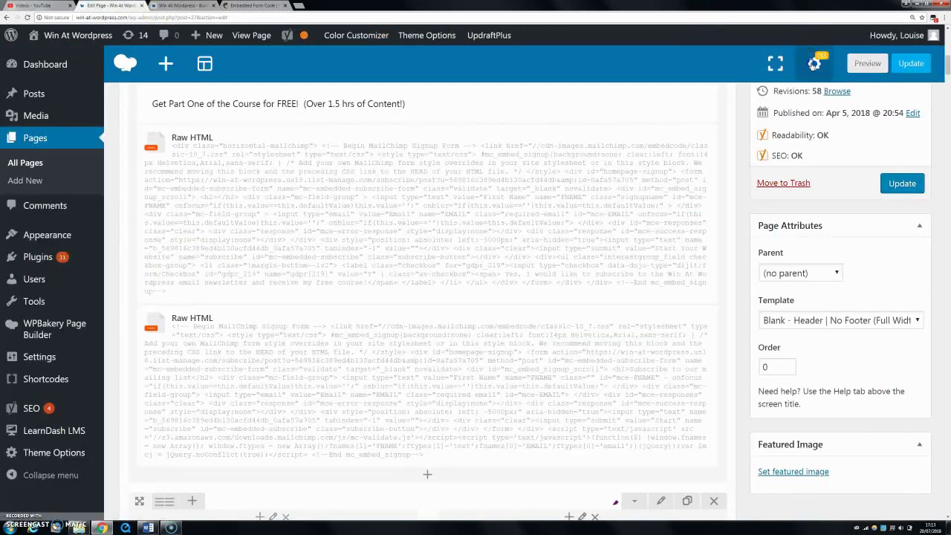
click(814, 64)
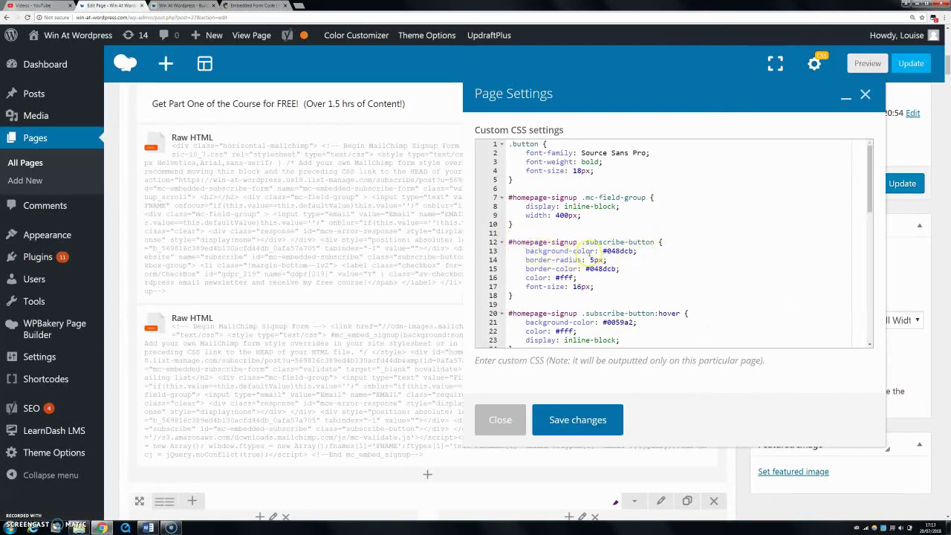
drag(599, 251, 654, 252)
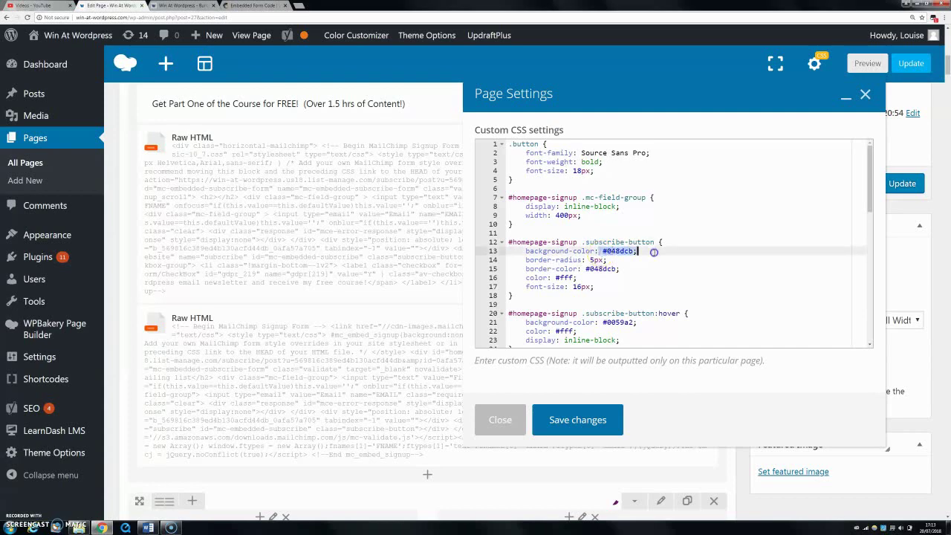
click(202, 5)
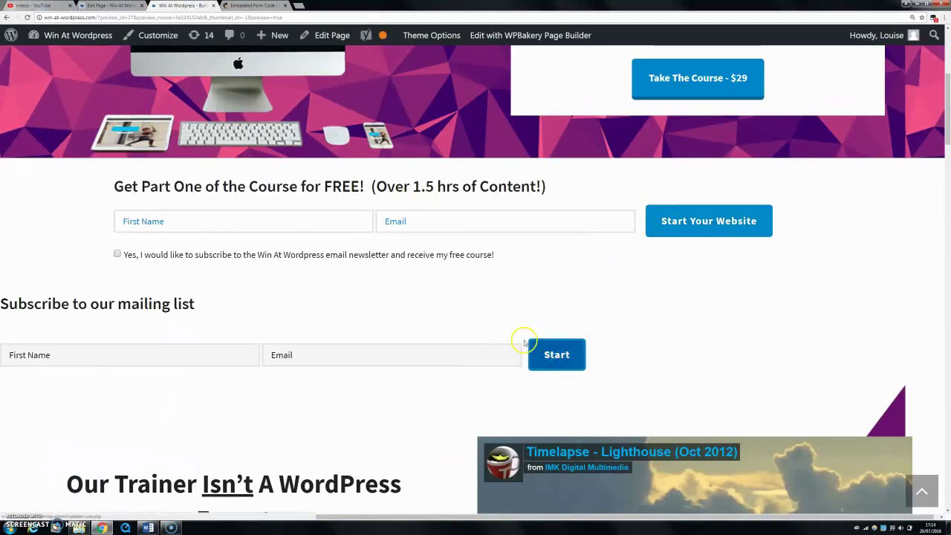
click(112, 5)
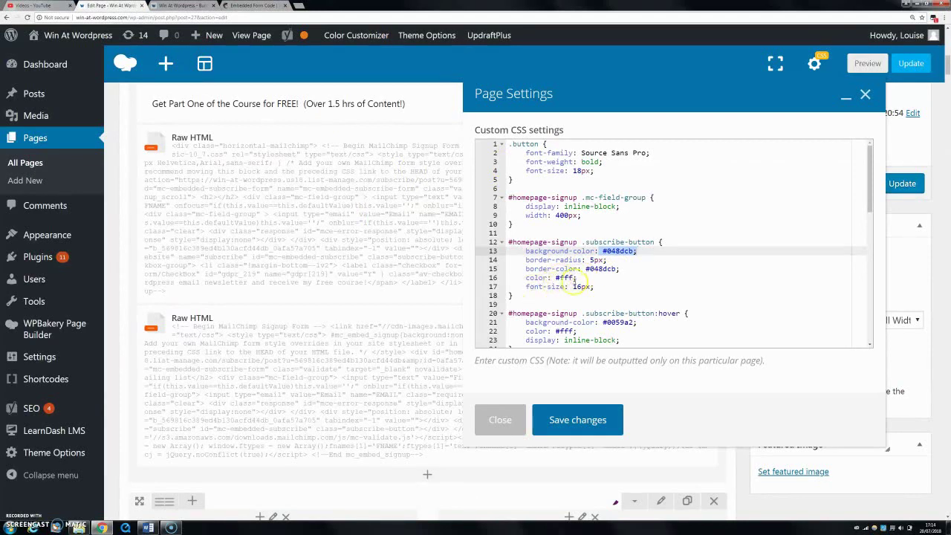
- Examine the .subscribe-button:hover rule in the custom CSS and compare it with the Start button's hover colour in the preview
scroll(600, 273, down, 3)
scroll(595, 268, up, 2)
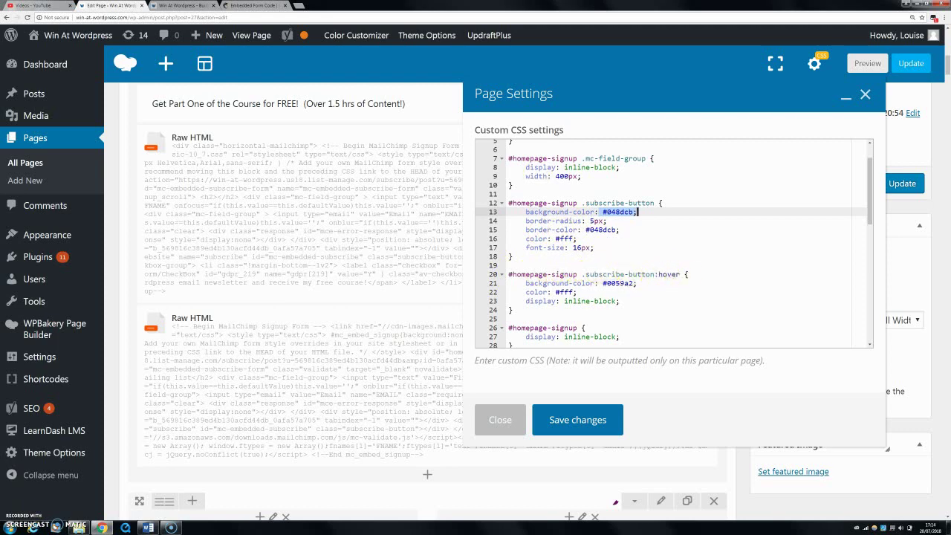
click(168, 6)
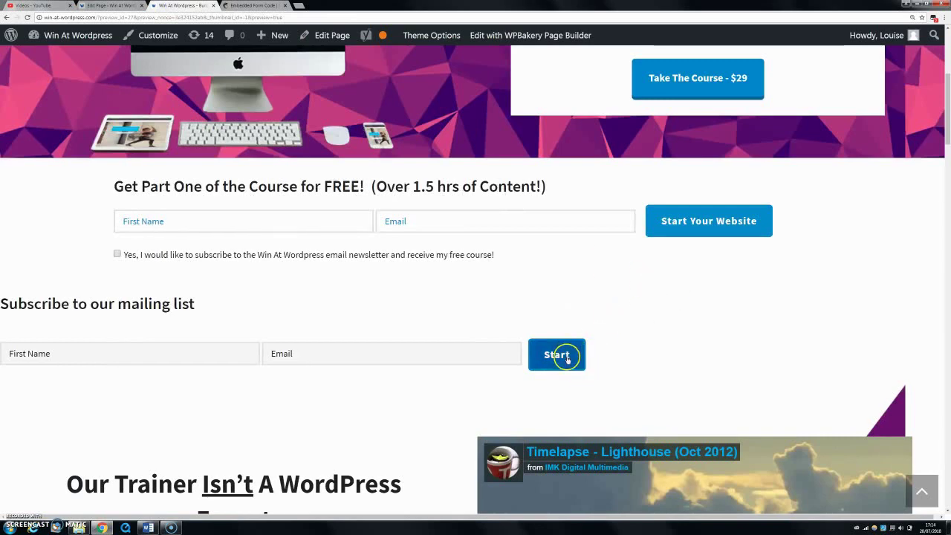
click(115, 5)
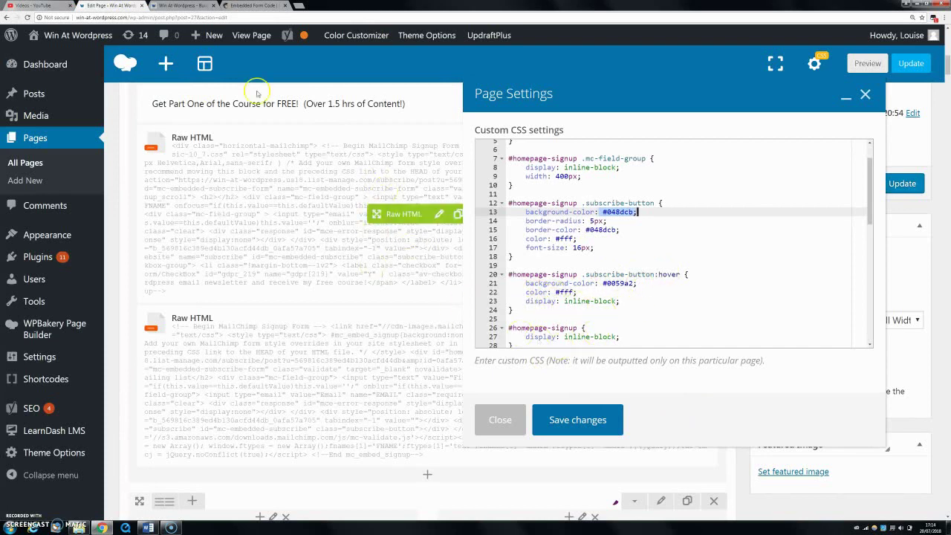
click(190, 5)
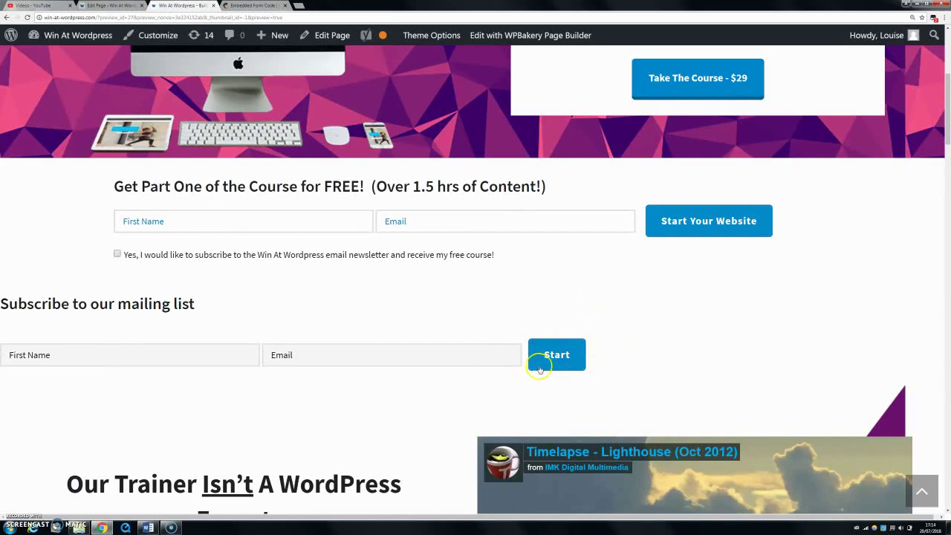
click(578, 354)
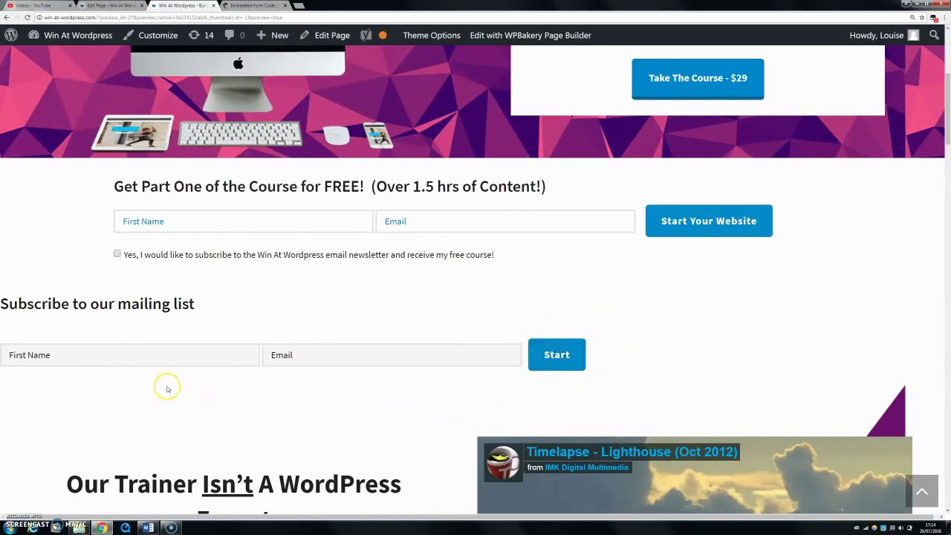
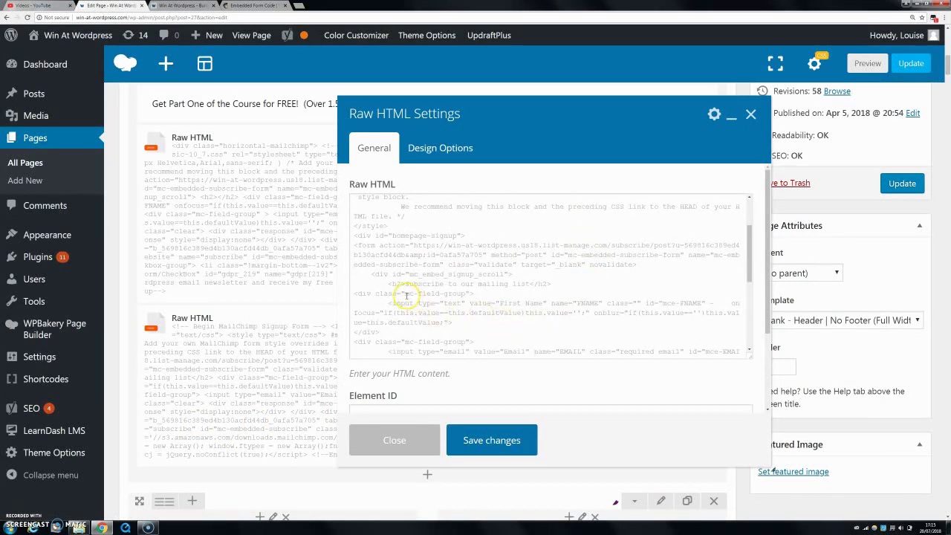
- Set the class of the First Name input in the second Raw HTML block to signupname and save the block
click(637, 305)
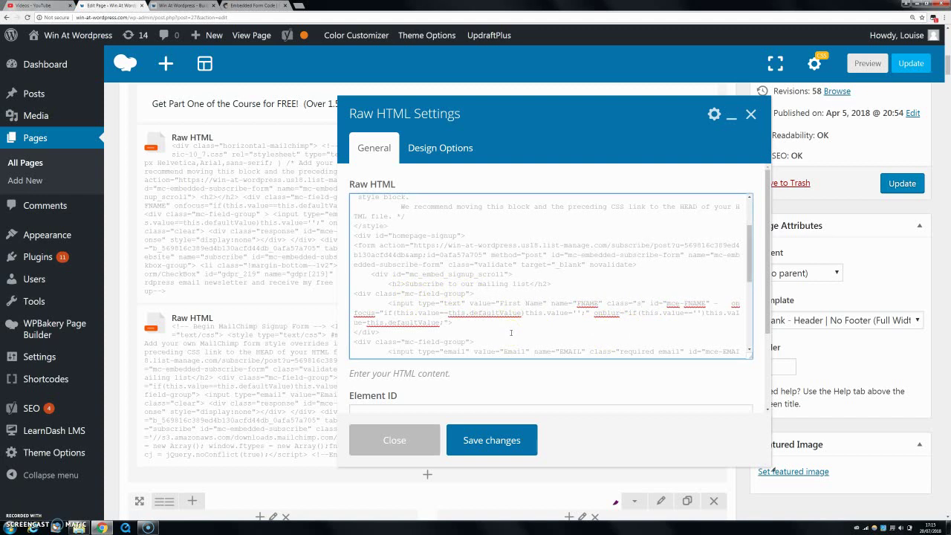
text(signu)
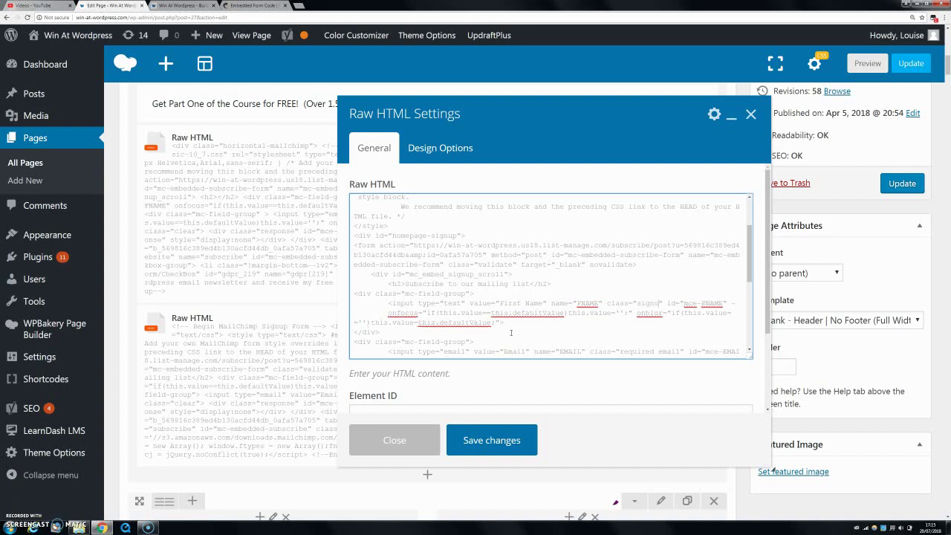
text(pname)
drag(512, 332, 653, 331)
click(476, 443)
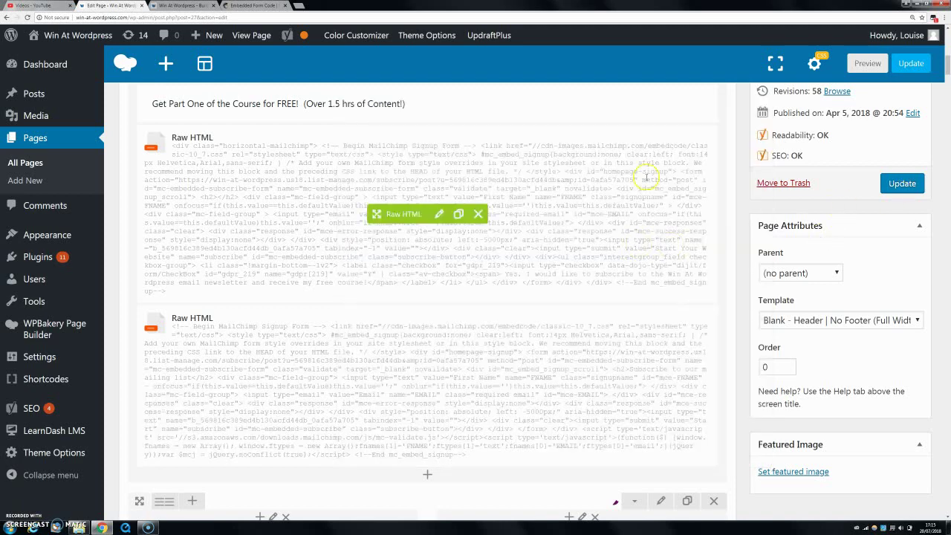
- Review the #homepage-signup .signupname rule in the page's custom CSS, save the page settings and check the First Name field in the preview
click(814, 63)
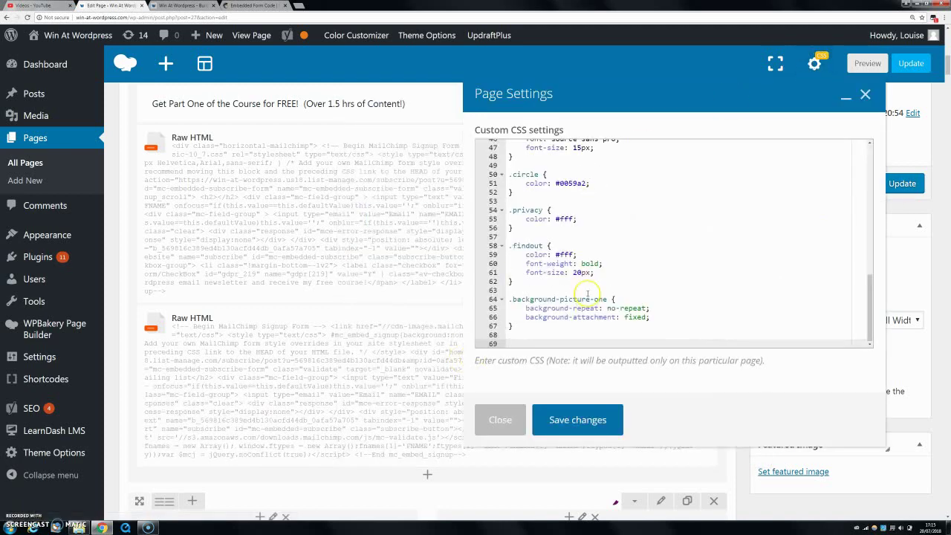
scroll(579, 292, up, 5)
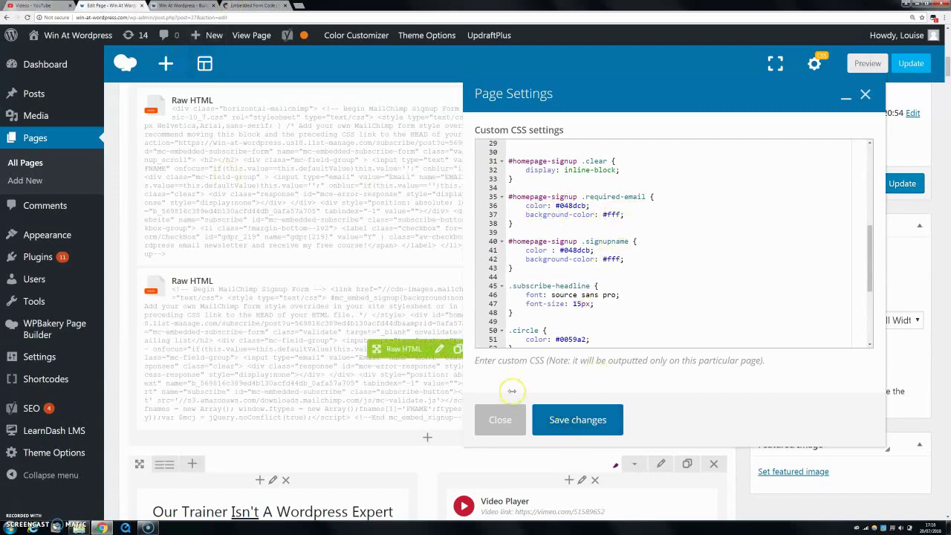
click(578, 419)
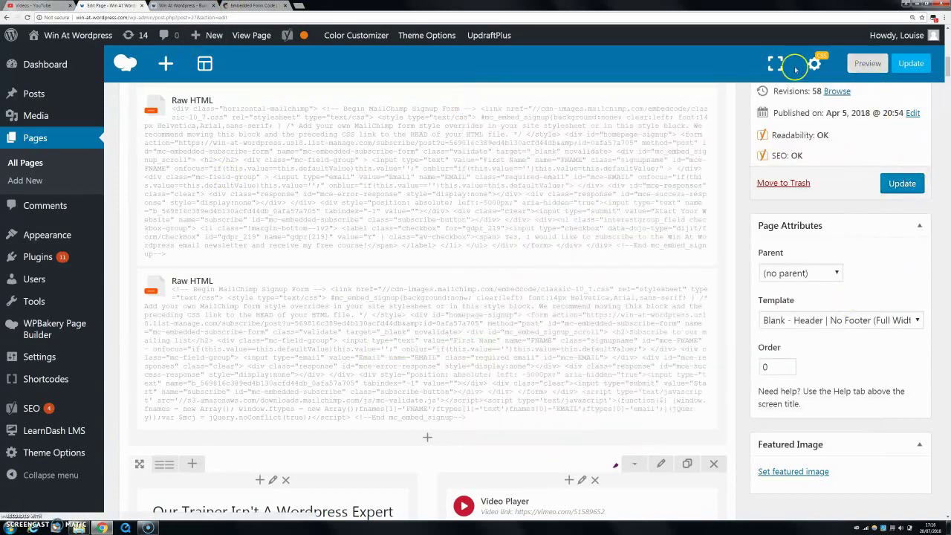
click(185, 6)
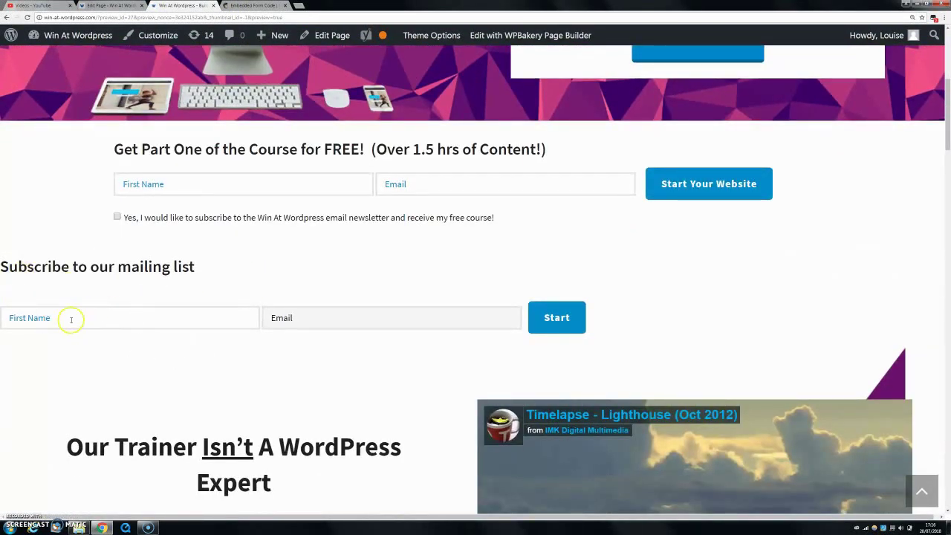
- Set the class of the Email input in the second Raw HTML block to required-email, save the block and preview the page
click(92, 5)
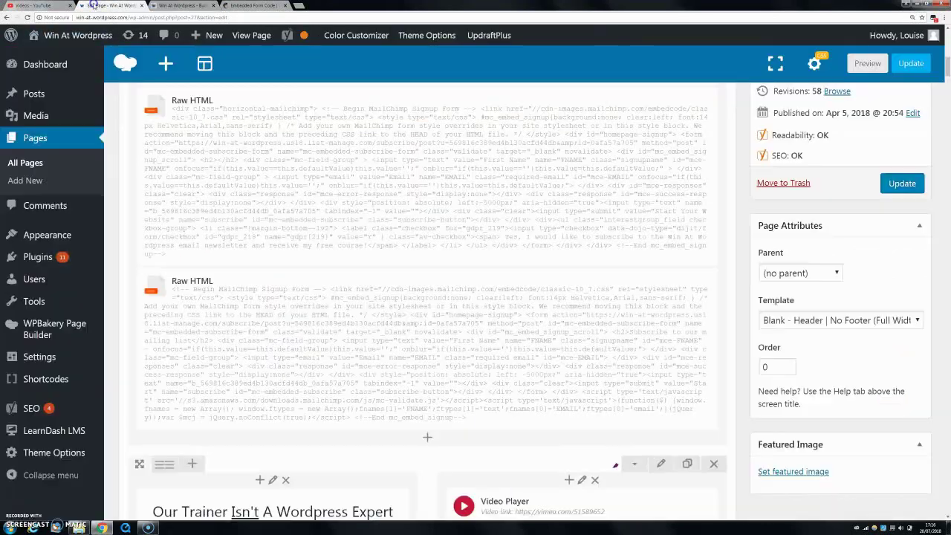
click(439, 349)
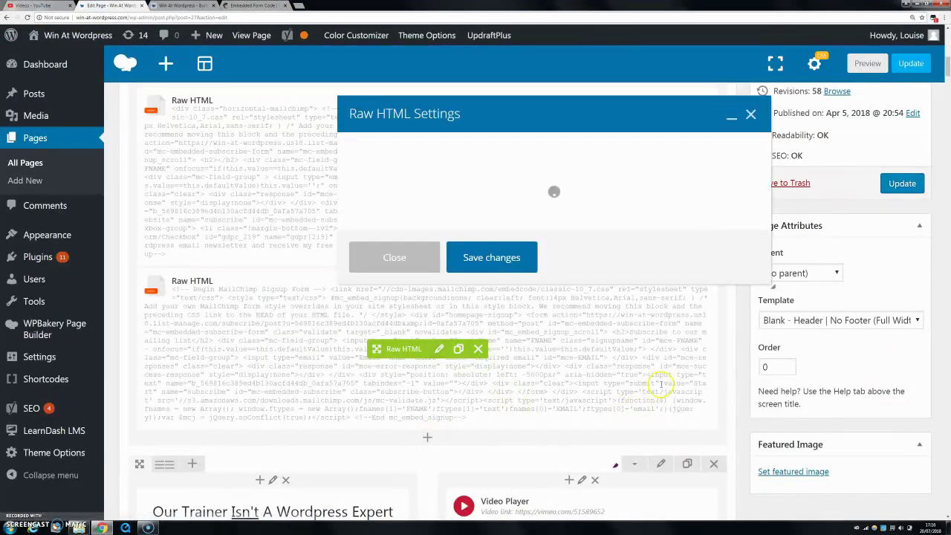
scroll(643, 318, down, 3)
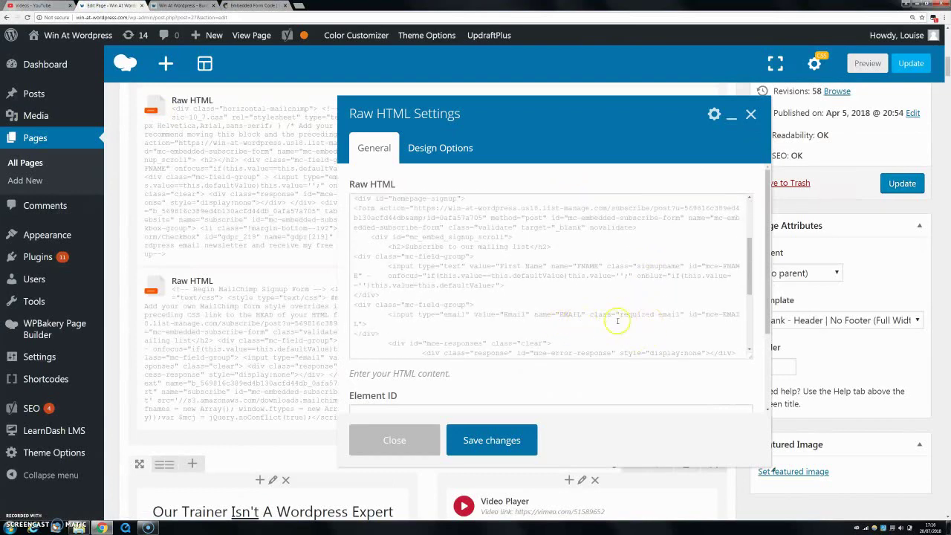
click(658, 315)
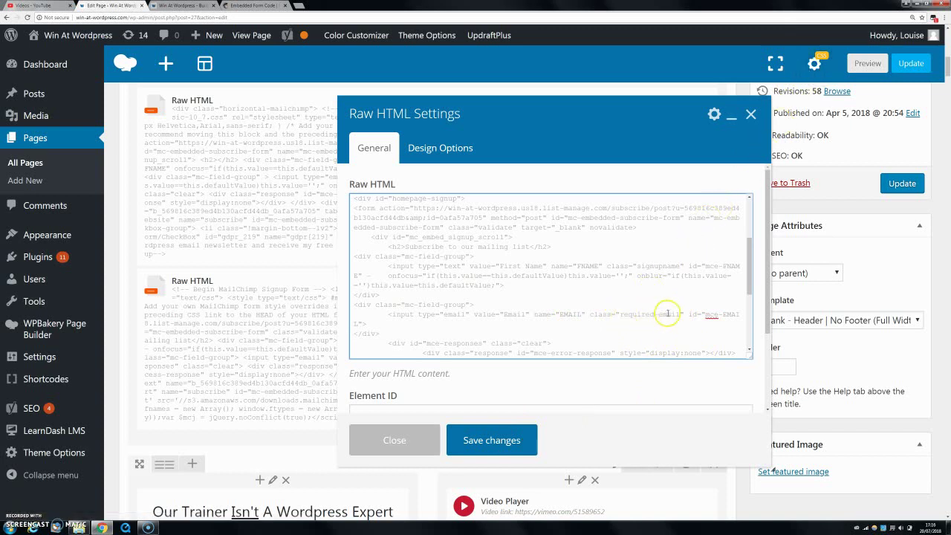
click(487, 440)
click(865, 63)
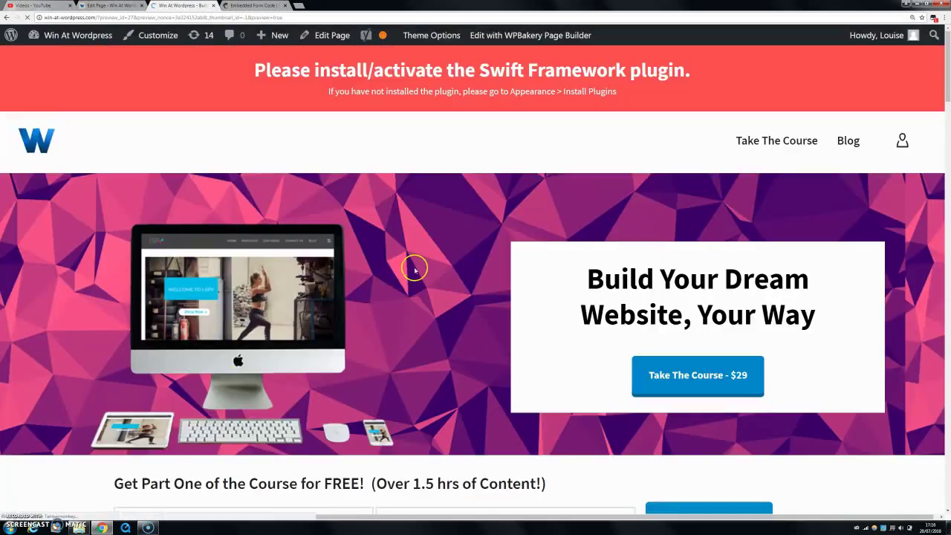
scroll(327, 290, down, 5)
scroll(272, 323, up, 1)
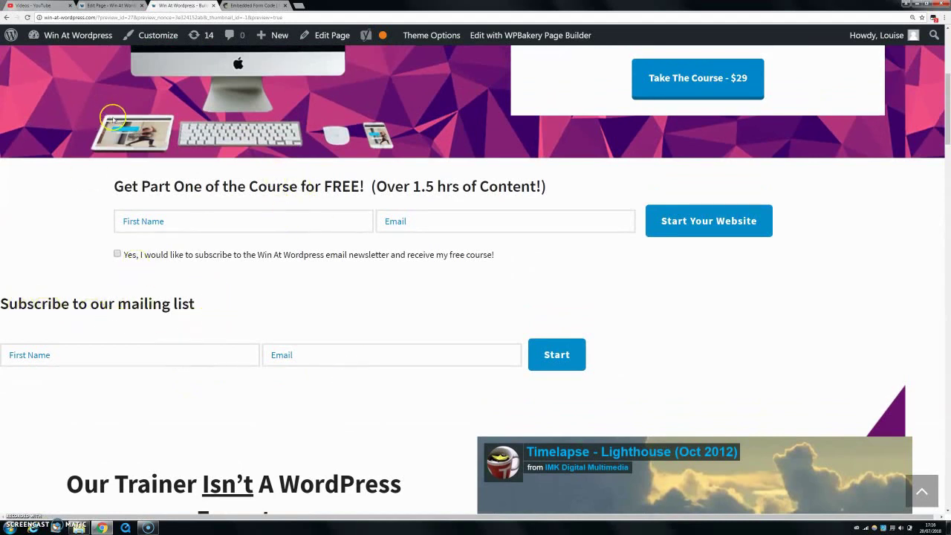
- Locate the "Subscribe to our mailing list" h2 heading in the second Raw HTML block's code and close the block without editing
click(111, 6)
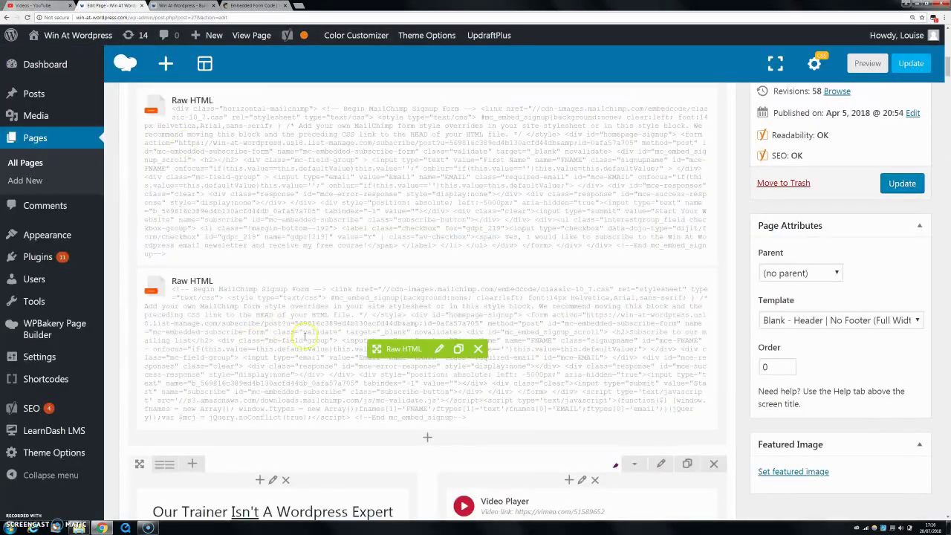
click(439, 349)
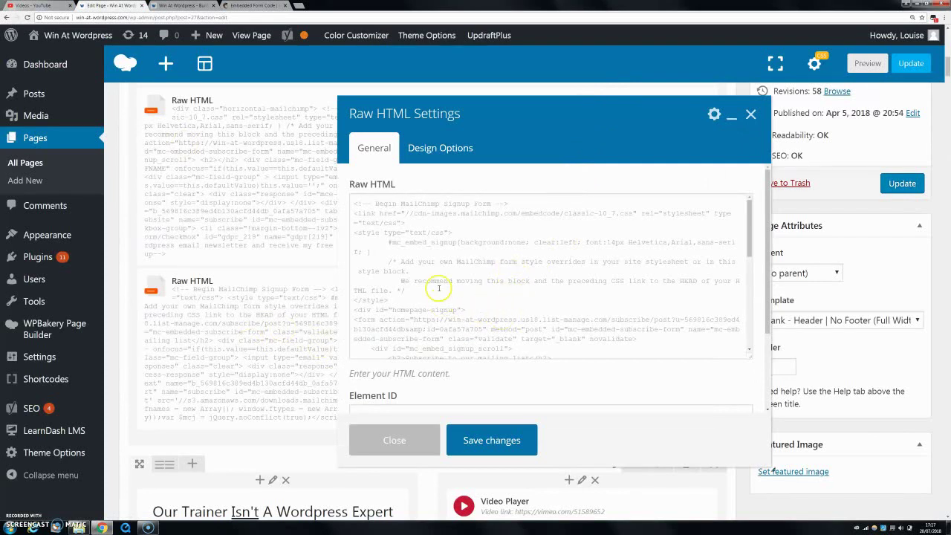
scroll(431, 269, down, 1)
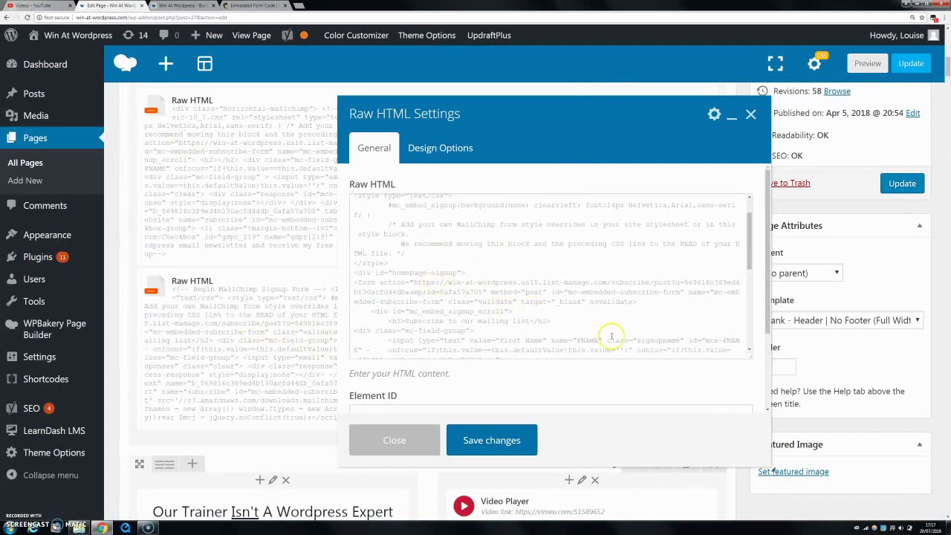
scroll(579, 301, down, 1)
scroll(578, 300, down, 1)
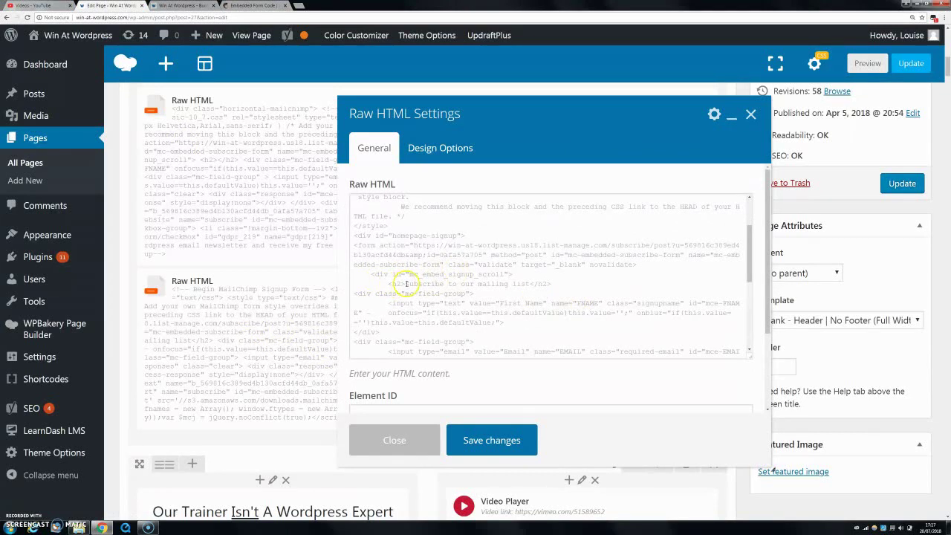
drag(406, 283, 514, 284)
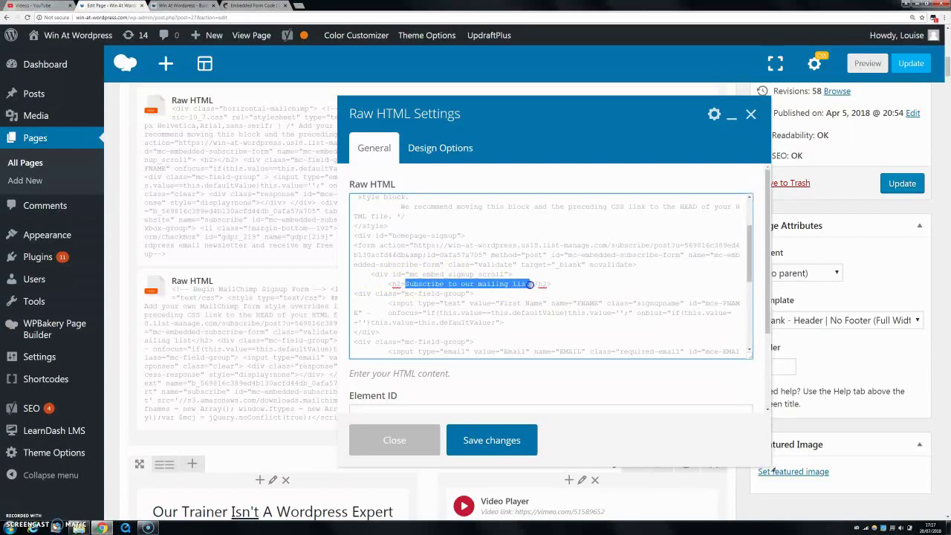
click(750, 114)
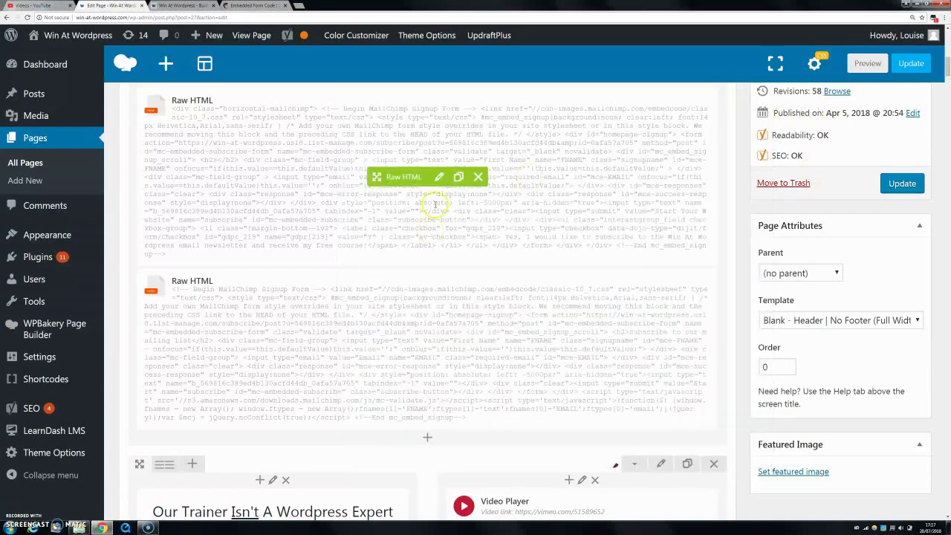
- Review the CSS box margins in the first Raw HTML block's design options and compare them with the form's position in the preview
click(439, 176)
click(182, 5)
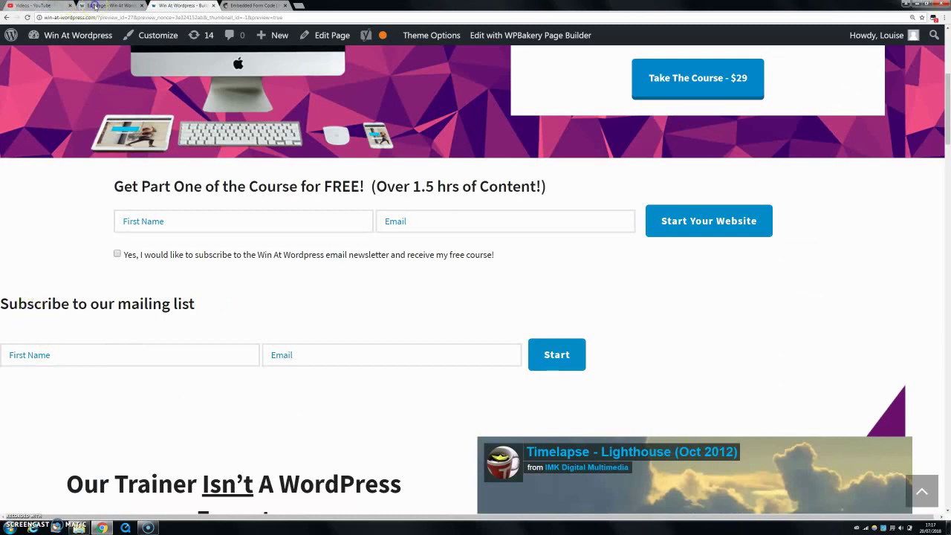
click(95, 6)
click(439, 149)
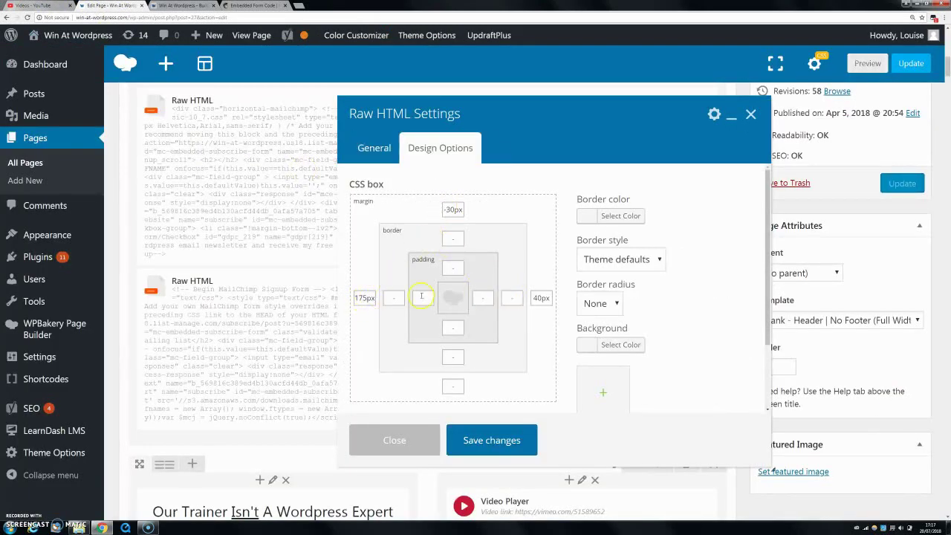
click(750, 116)
key(ctrl+Tab)
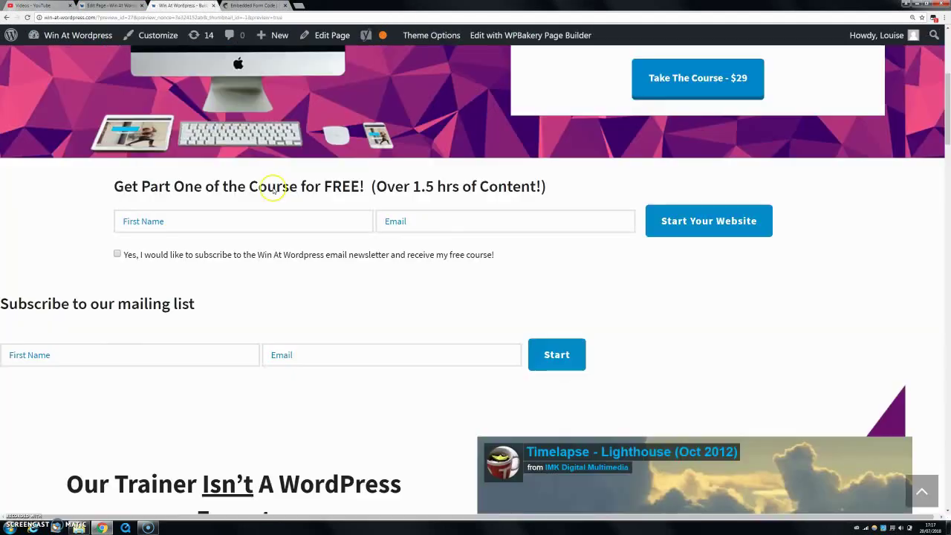
key(ctrl+shift+Tab)
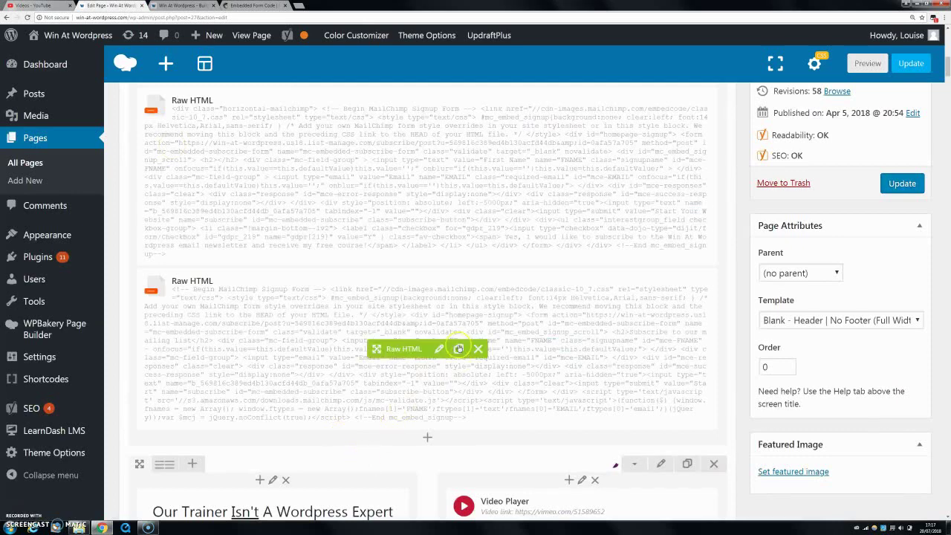
- Set the second Raw HTML block's left margin to 175, enter its top and right margins, save and preview the page
click(439, 346)
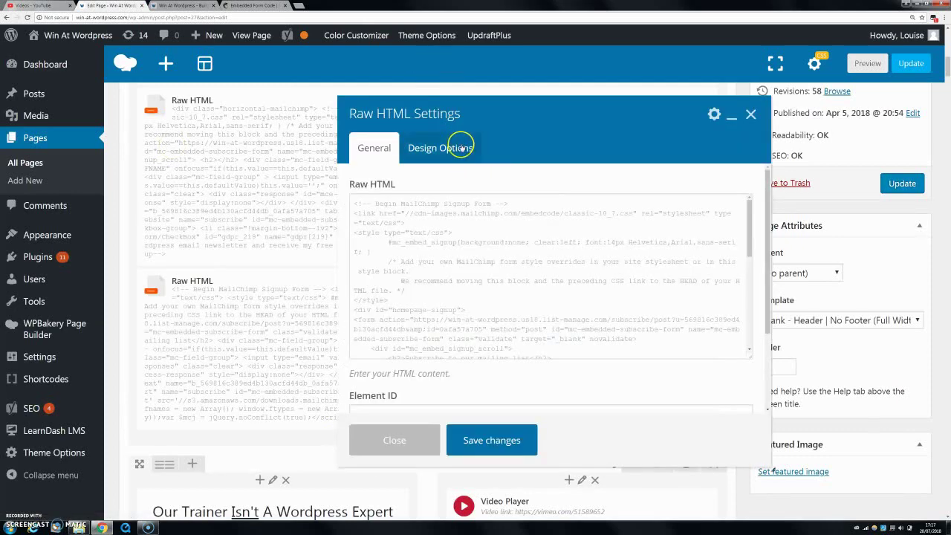
click(455, 146)
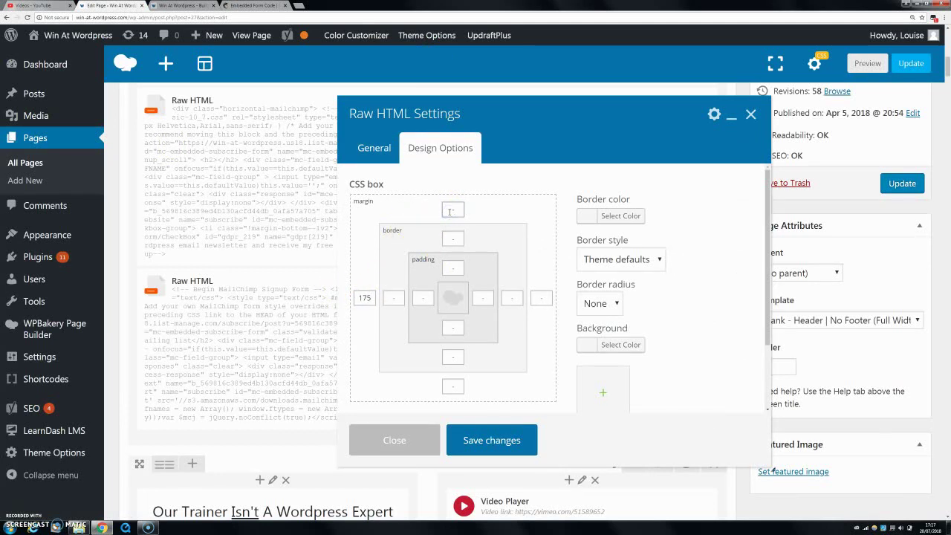
click(545, 297)
click(481, 438)
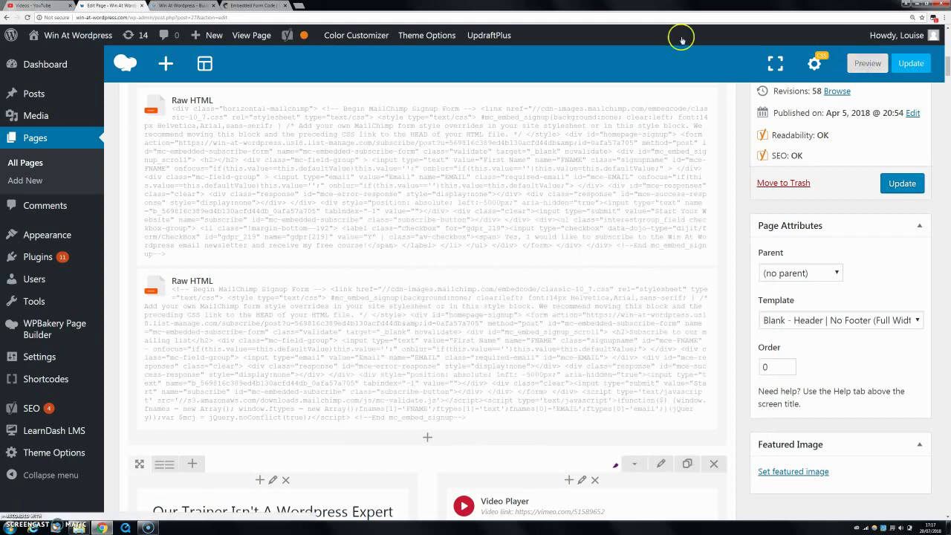
click(853, 63)
scroll(393, 341, down, 3)
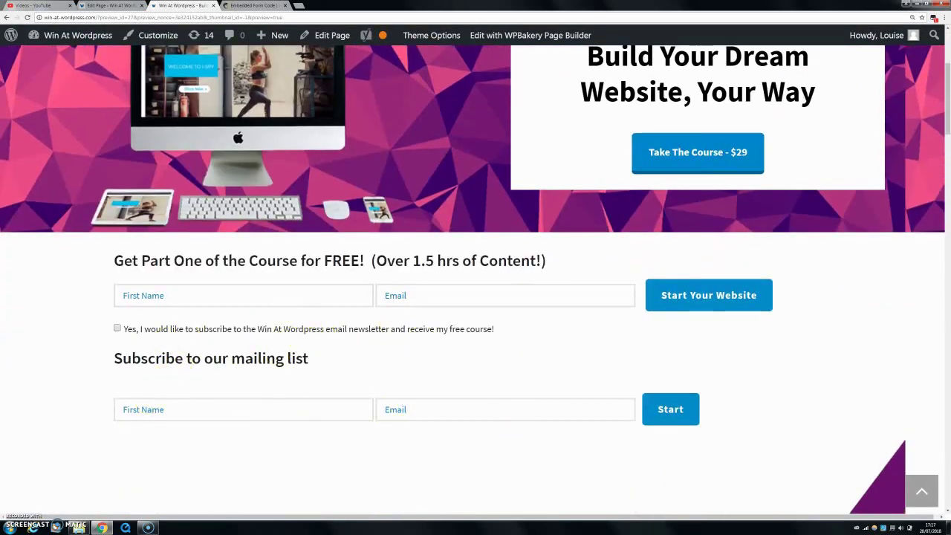
- Compare the text block and two Raw HTML blocks in the page editor with the heading and signup forms in the preview
key(ctrl+shift+Tab)
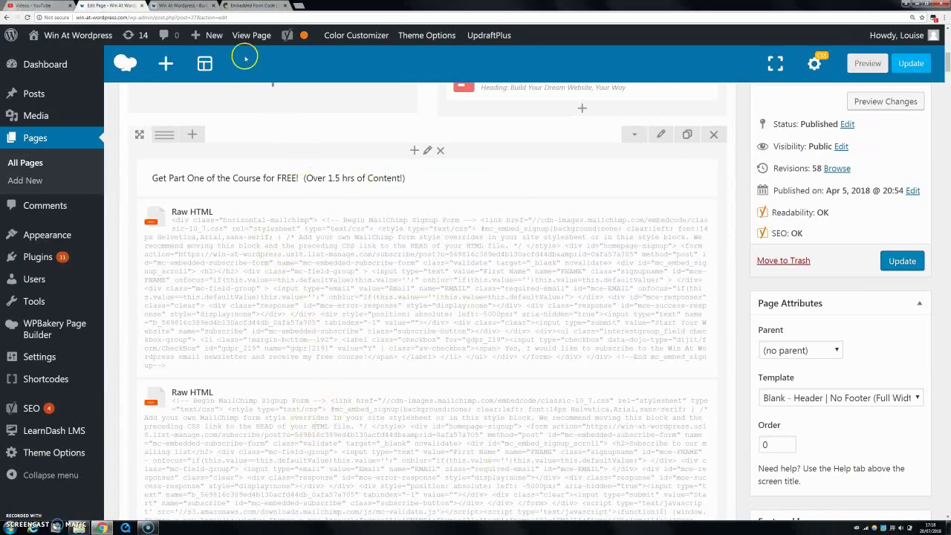
click(186, 7)
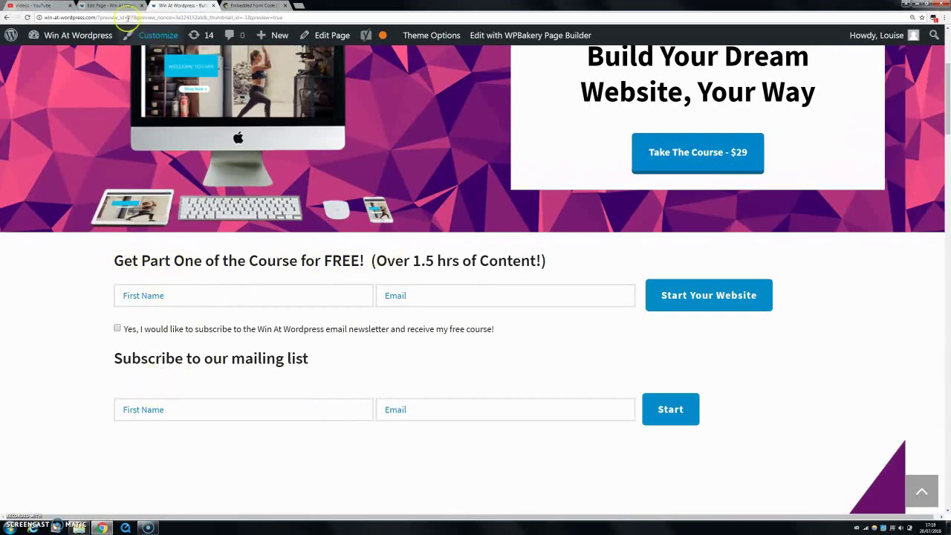
click(102, 7)
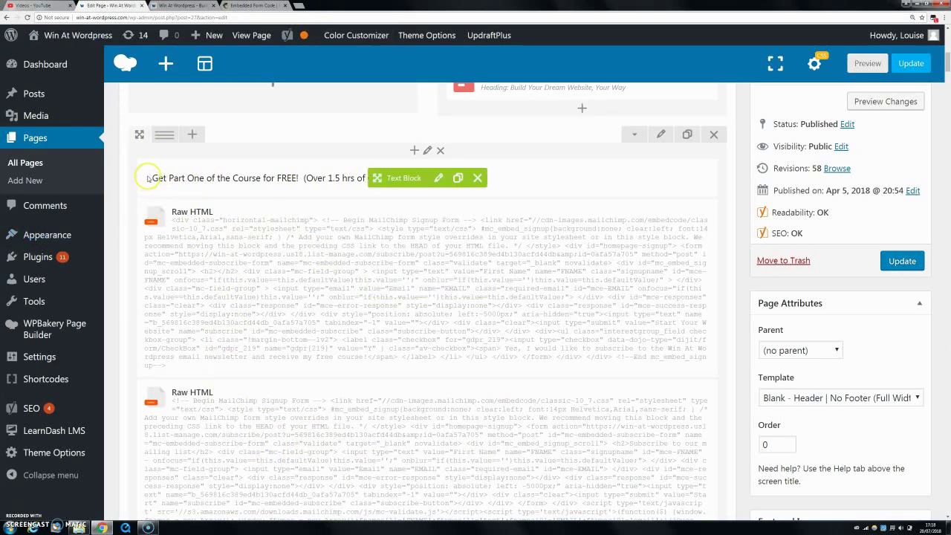
click(183, 5)
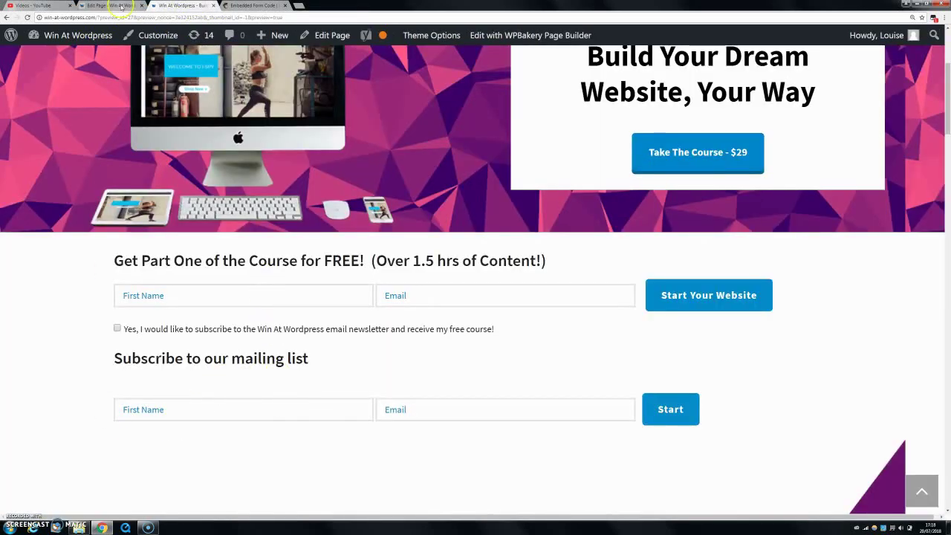
click(121, 5)
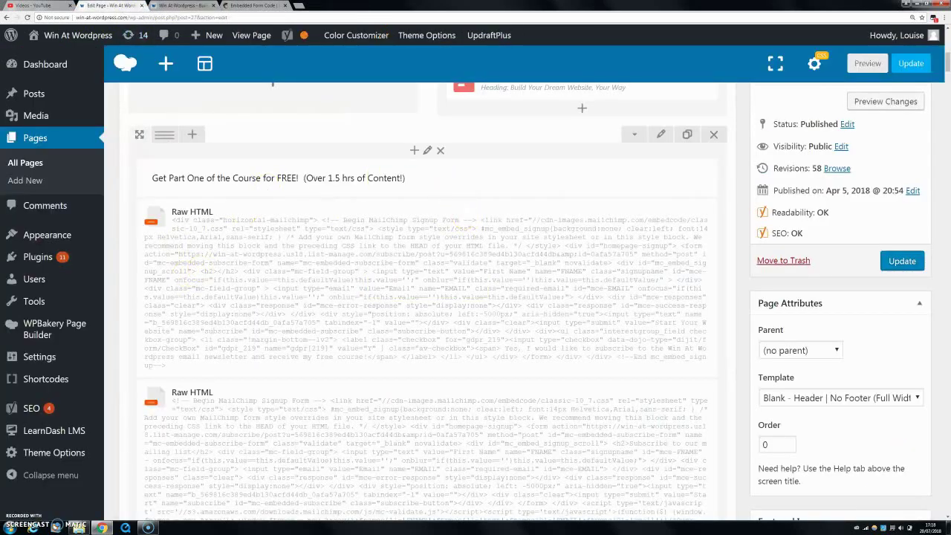
click(182, 6)
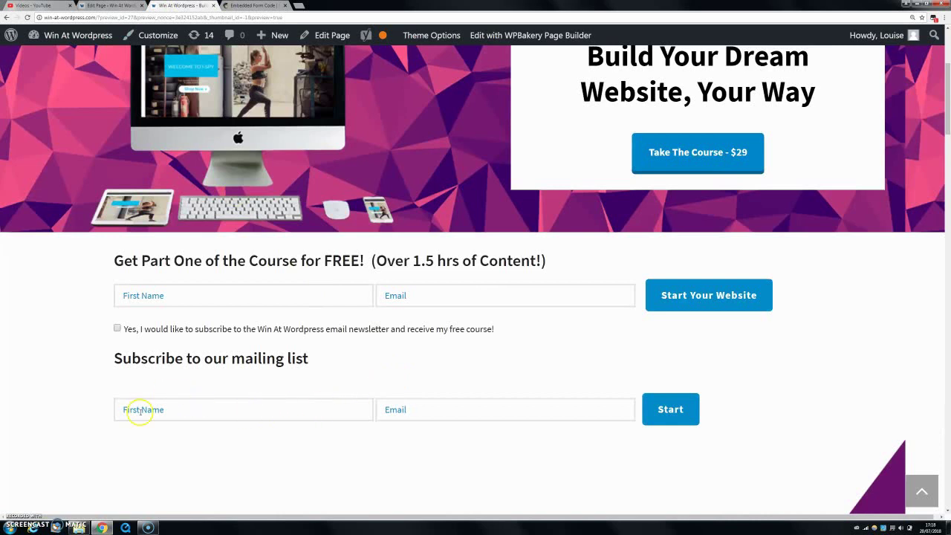